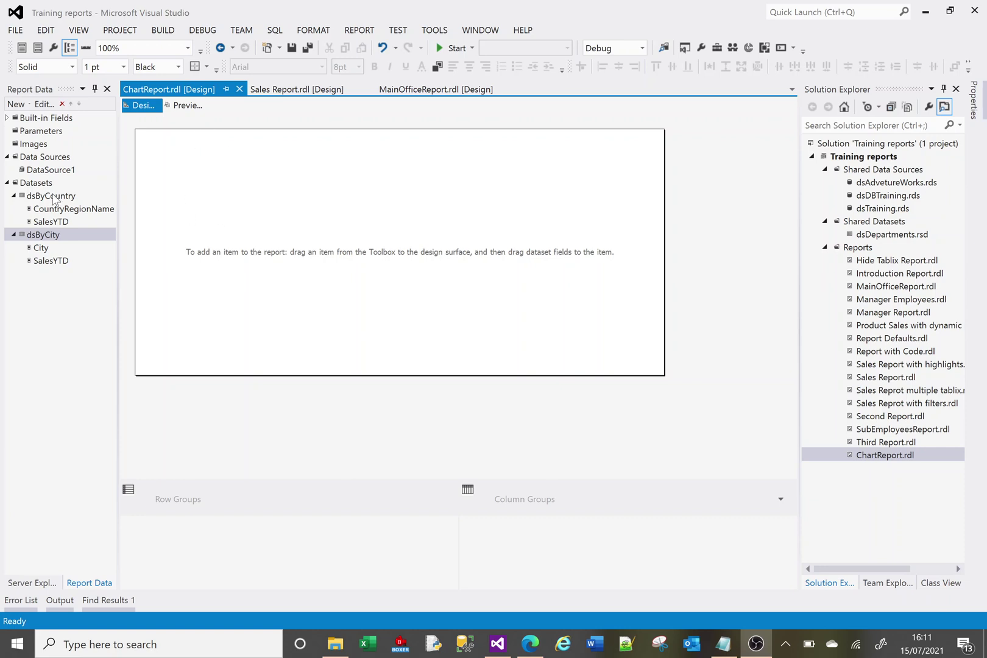
# Step: Insert a basic Column chart into the empty ChartReport body from the chart type gallery
pyautogui.rightClick(160, 150)
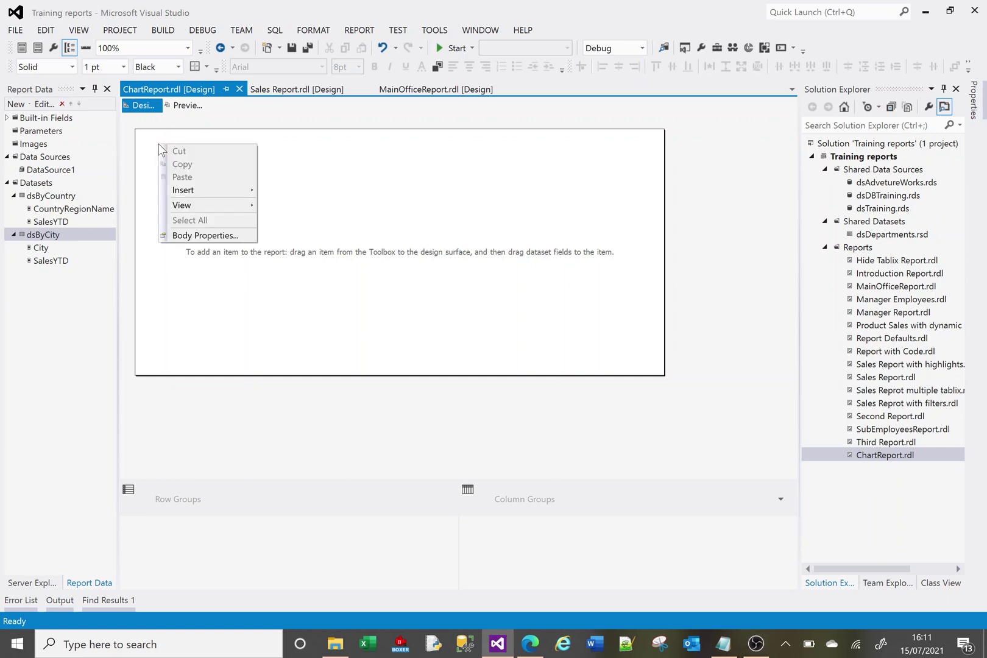
pyautogui.moveTo(211, 194)
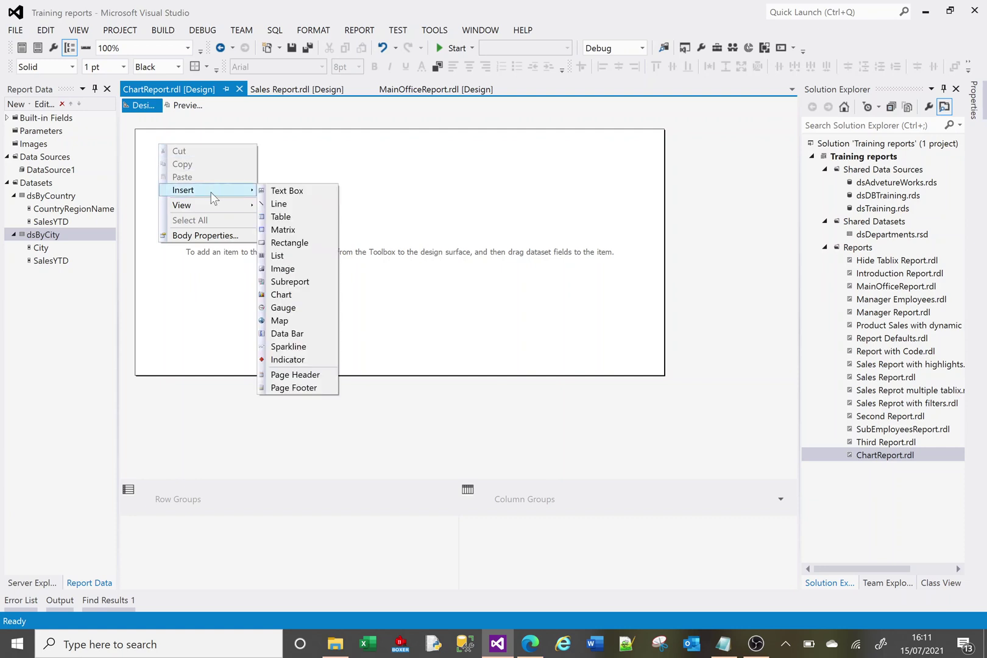
pyautogui.click(303, 299)
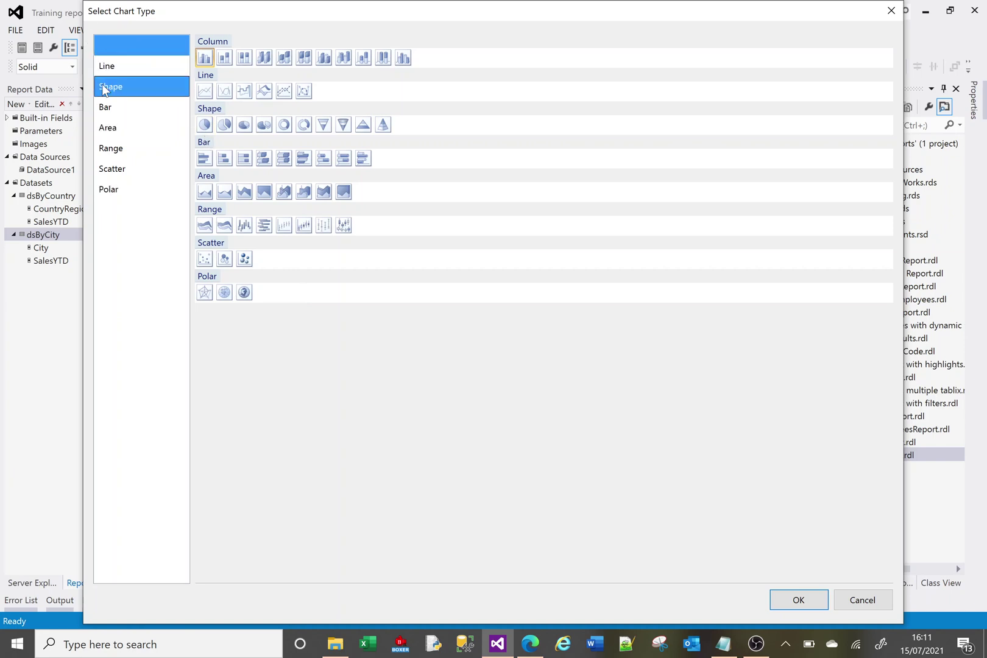
pyautogui.click(117, 170)
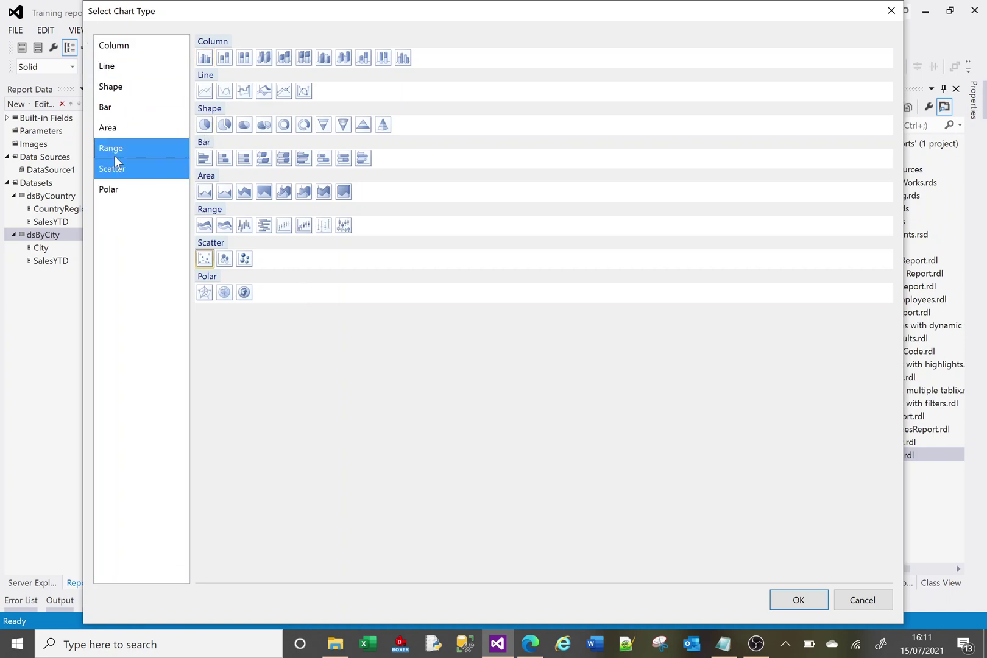
pyautogui.click(113, 149)
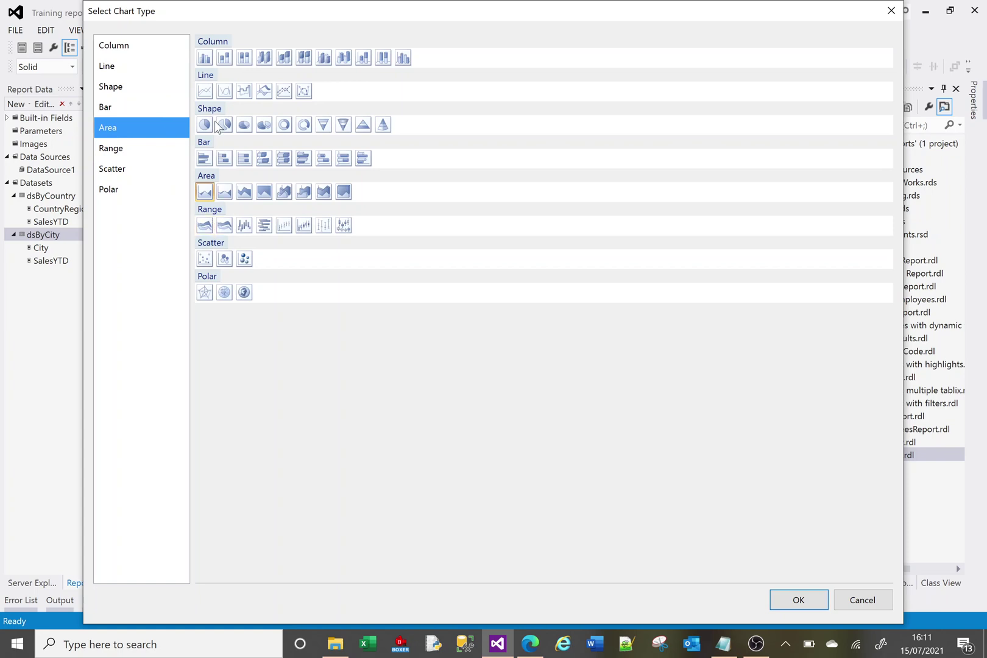
pyautogui.click(126, 112)
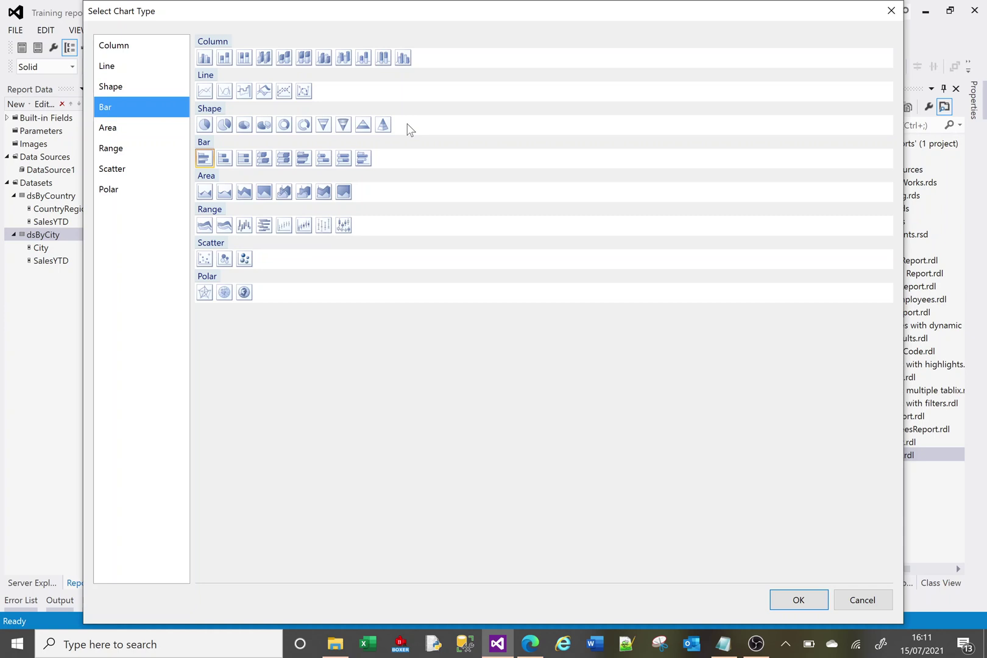
pyautogui.click(208, 62)
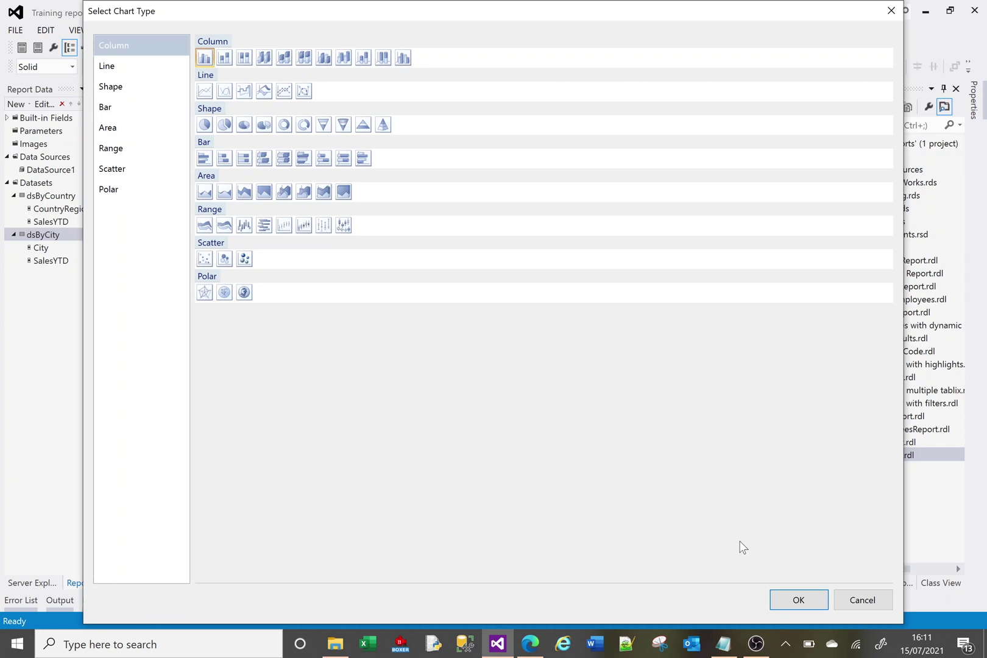
pyautogui.click(793, 602)
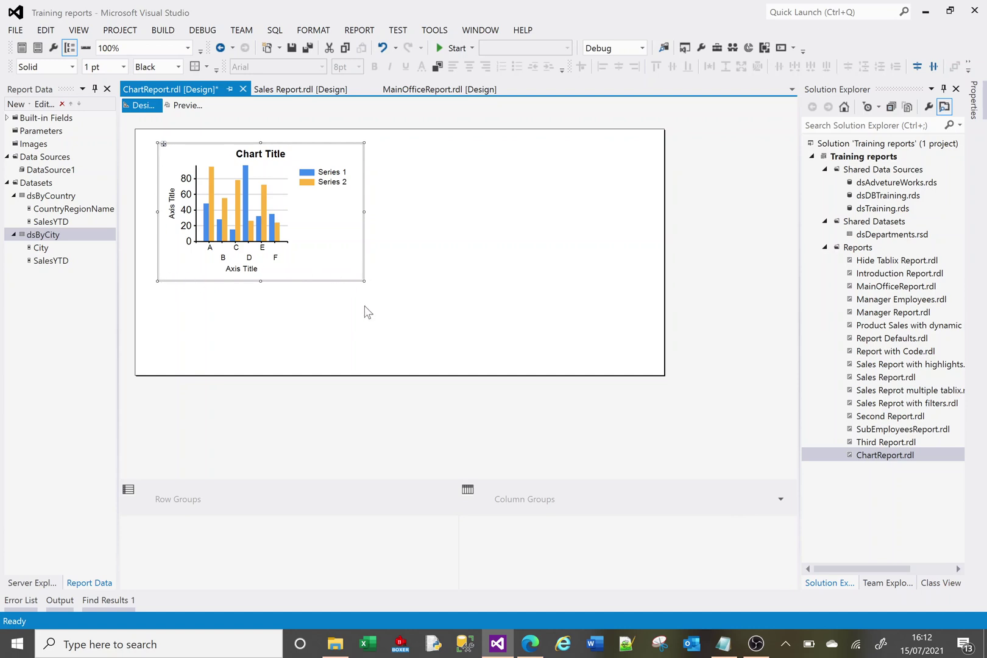
# Step: Select the chart's axis titles, chart title, plot area and axis labels, then the whole chart
pyautogui.click(245, 275)
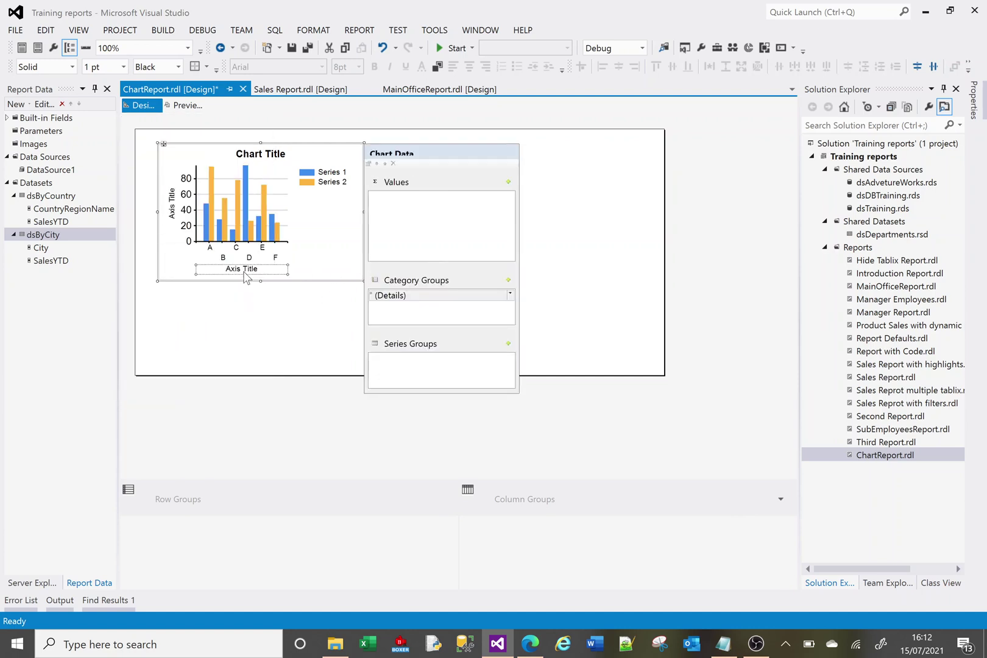
pyautogui.click(172, 203)
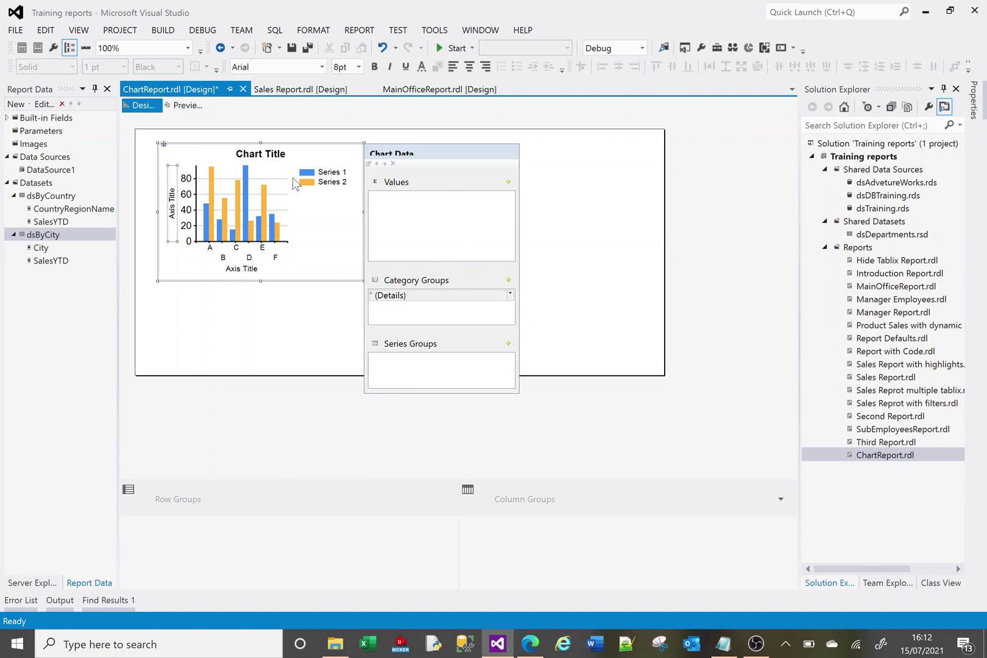
pyautogui.click(278, 162)
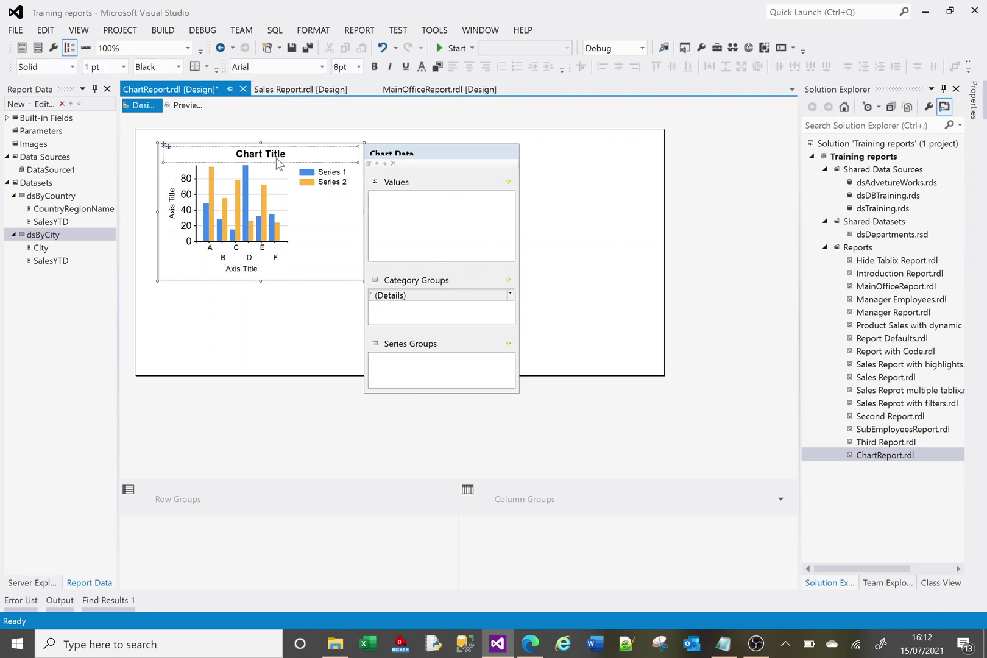
pyautogui.click(256, 223)
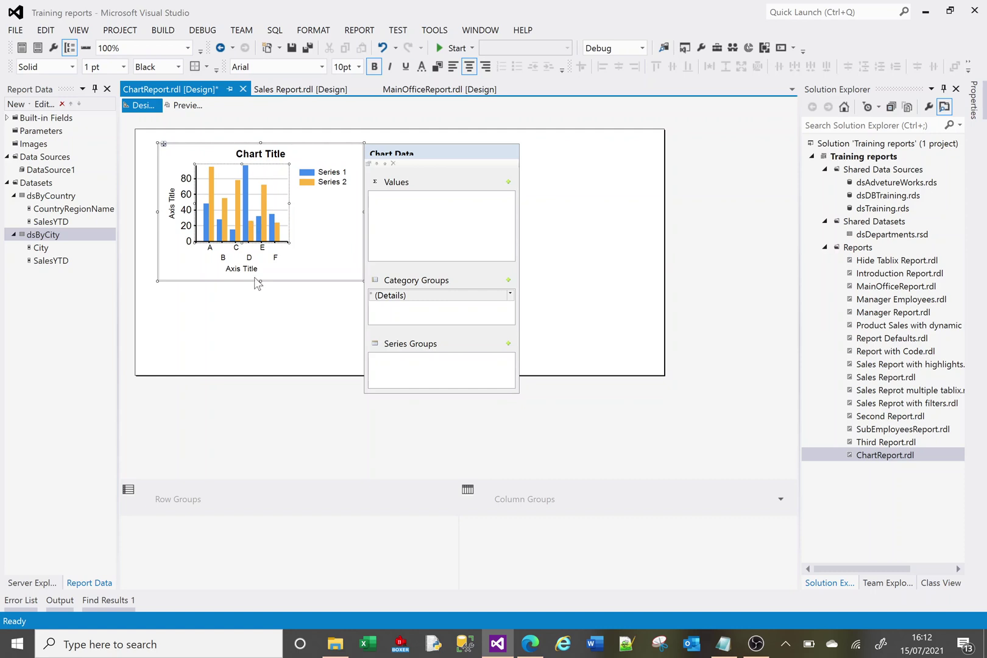
pyautogui.click(245, 257)
pyautogui.click(186, 219)
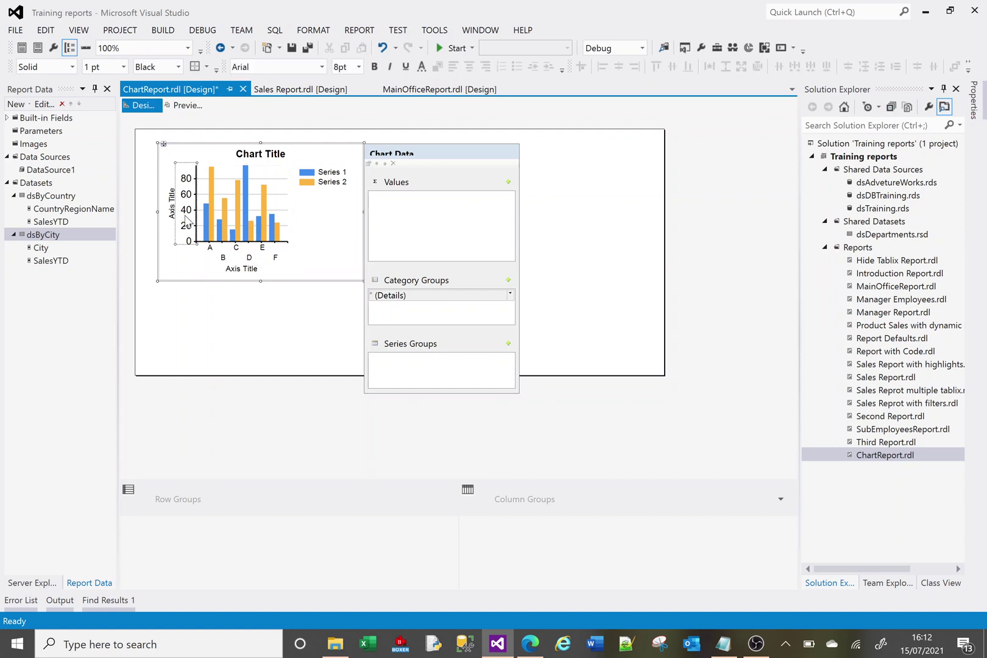
pyautogui.click(324, 253)
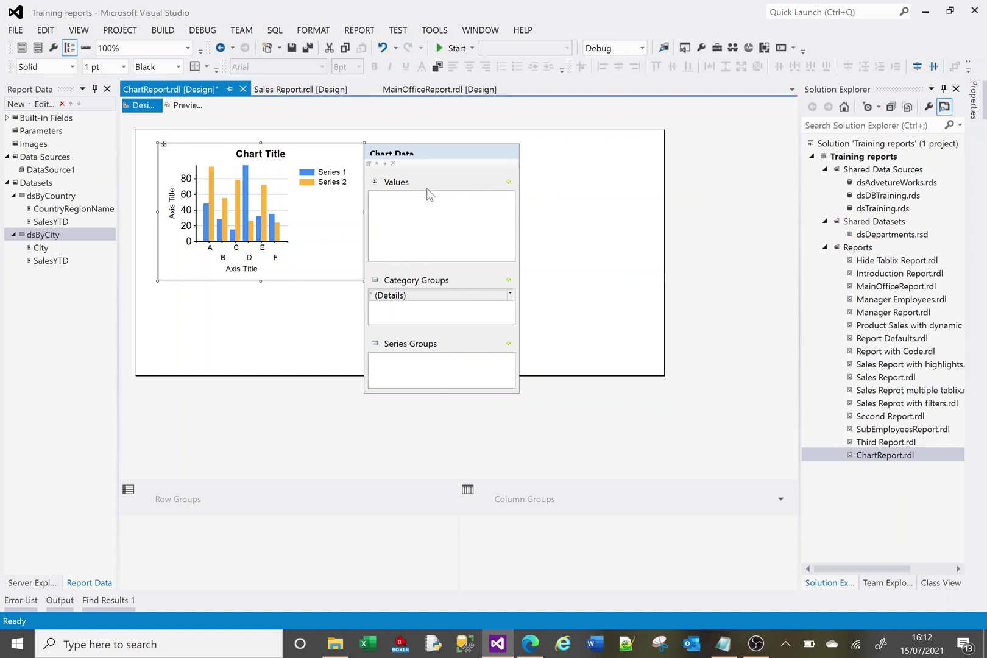
# Step: Add SalesYTD from dsByCountry as the chart's value field
pyautogui.click(509, 182)
pyautogui.moveTo(523, 205)
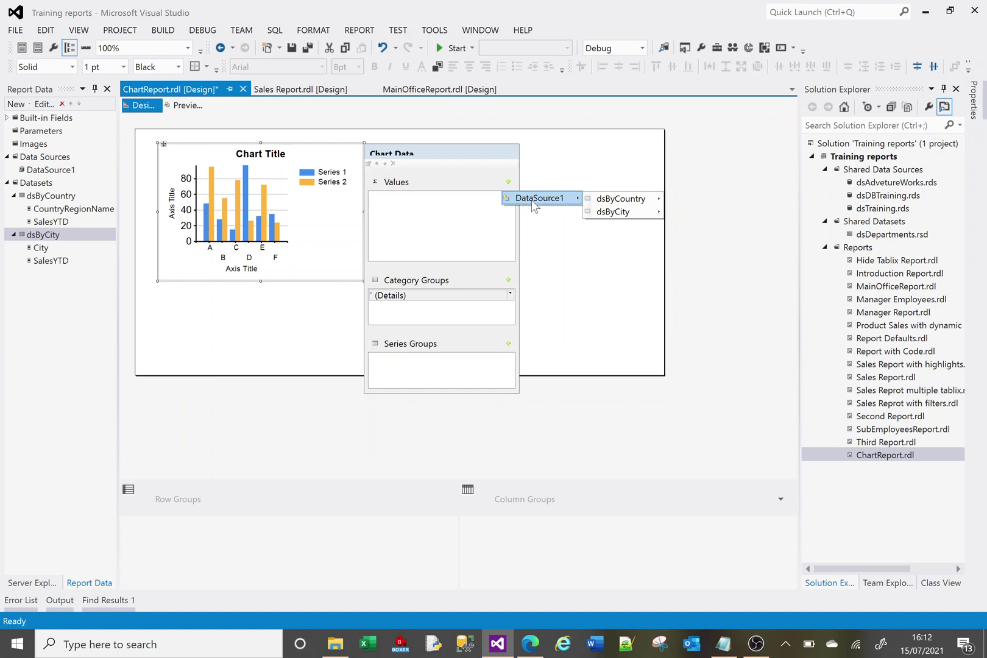
pyautogui.moveTo(620, 213)
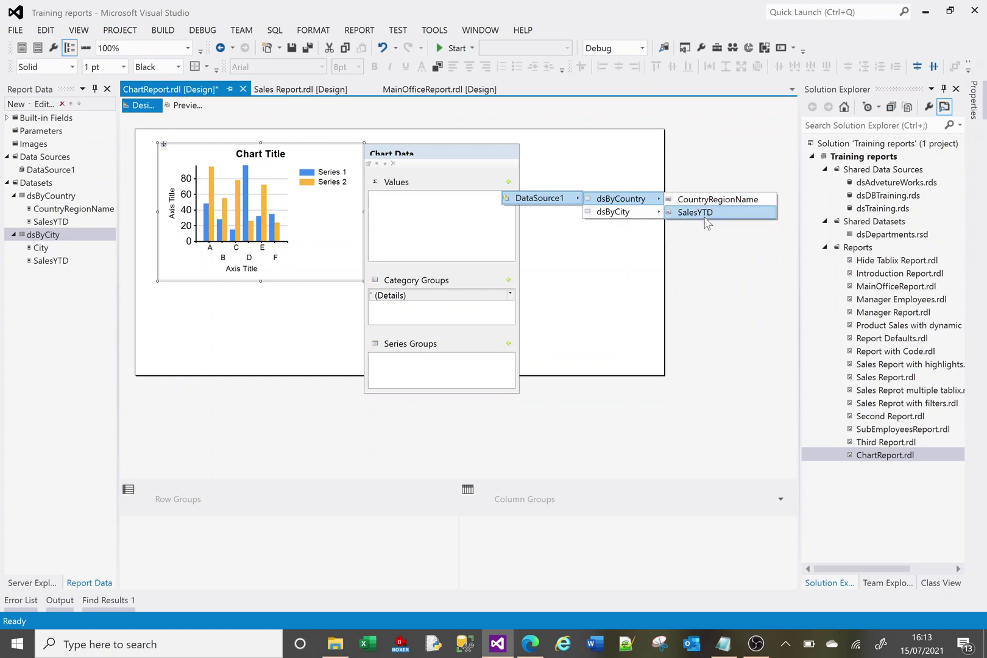
pyautogui.click(700, 213)
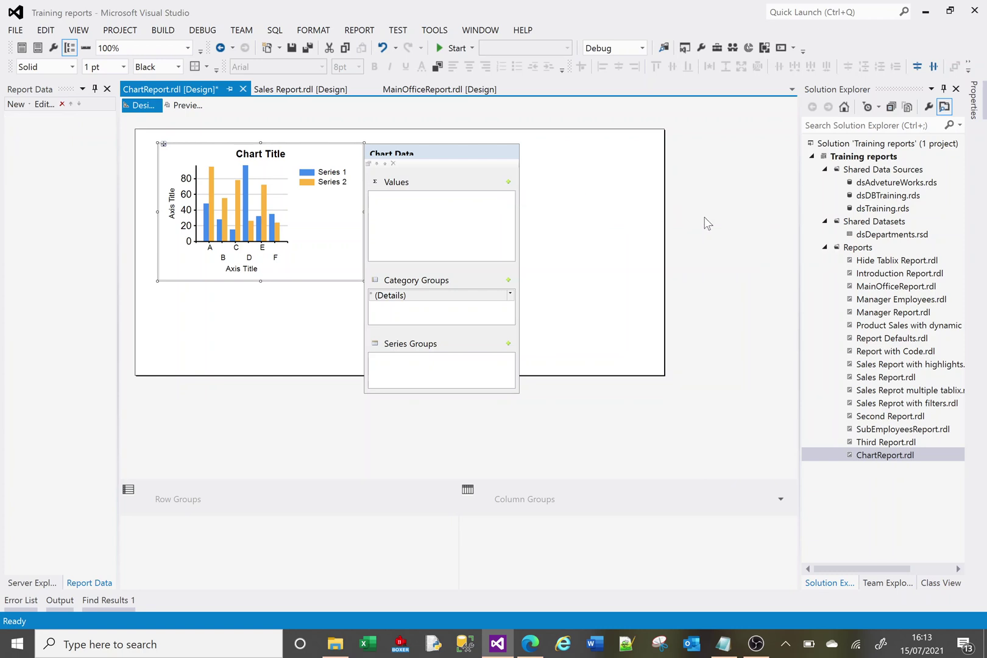
# Step: Group the chart categories by CountryRegionName, preview the report, and return to Design
pyautogui.click(508, 280)
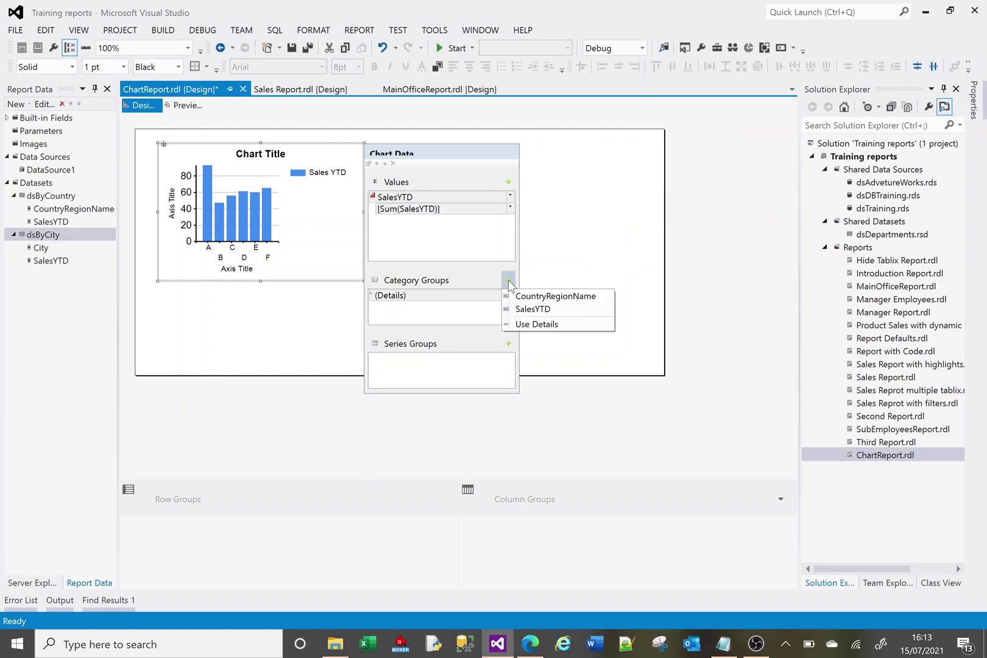
pyautogui.click(547, 296)
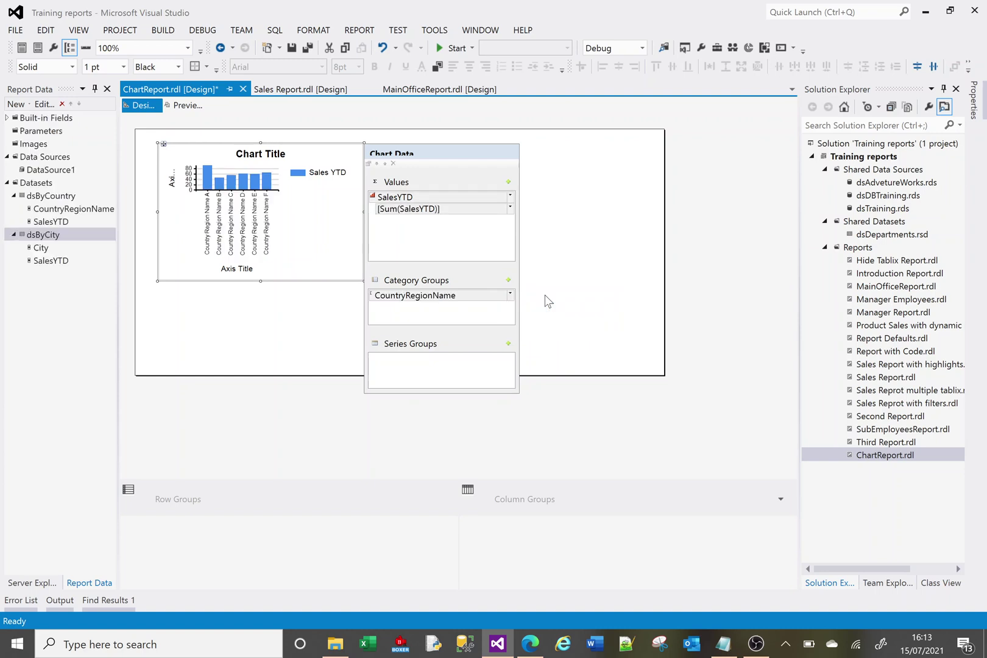
pyautogui.click(308, 336)
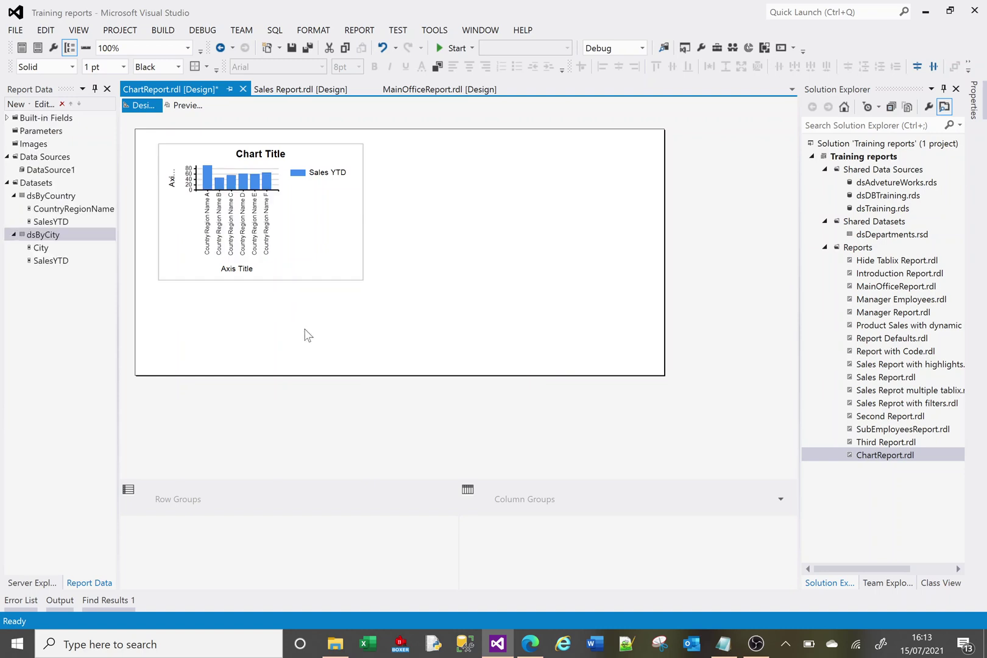
pyautogui.click(188, 111)
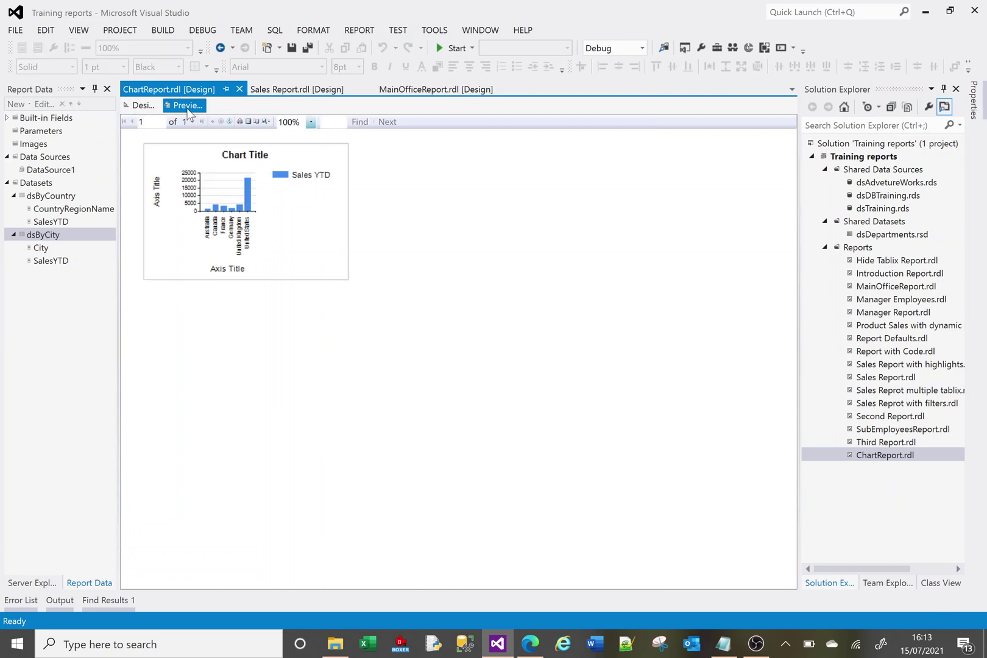
pyautogui.click(140, 108)
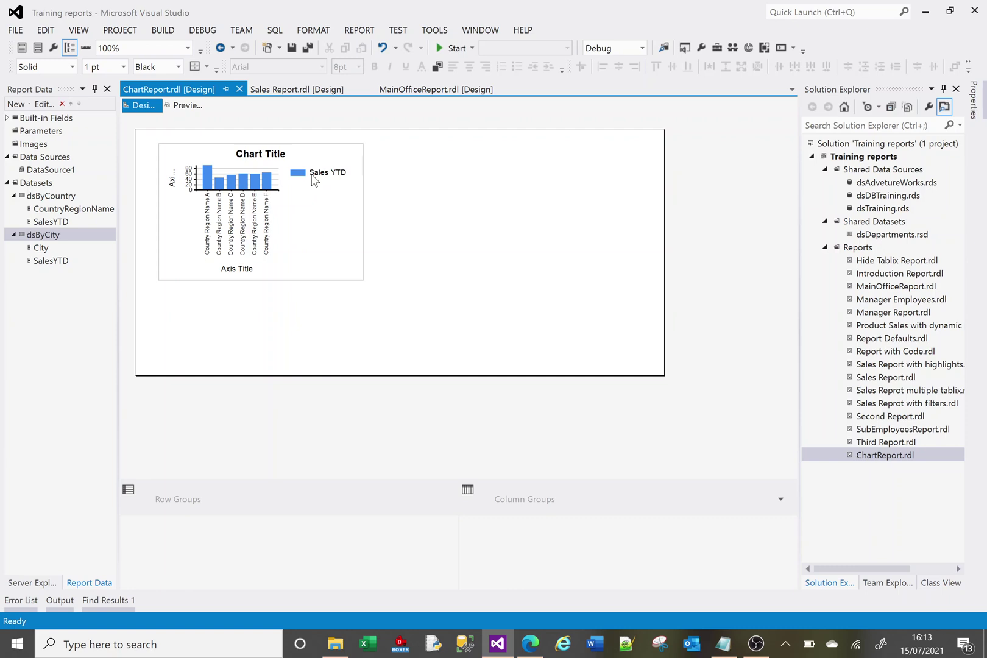
# Step: Rename the chart title to 'Sales YTD'
pyautogui.click(289, 158)
pyautogui.click(286, 158)
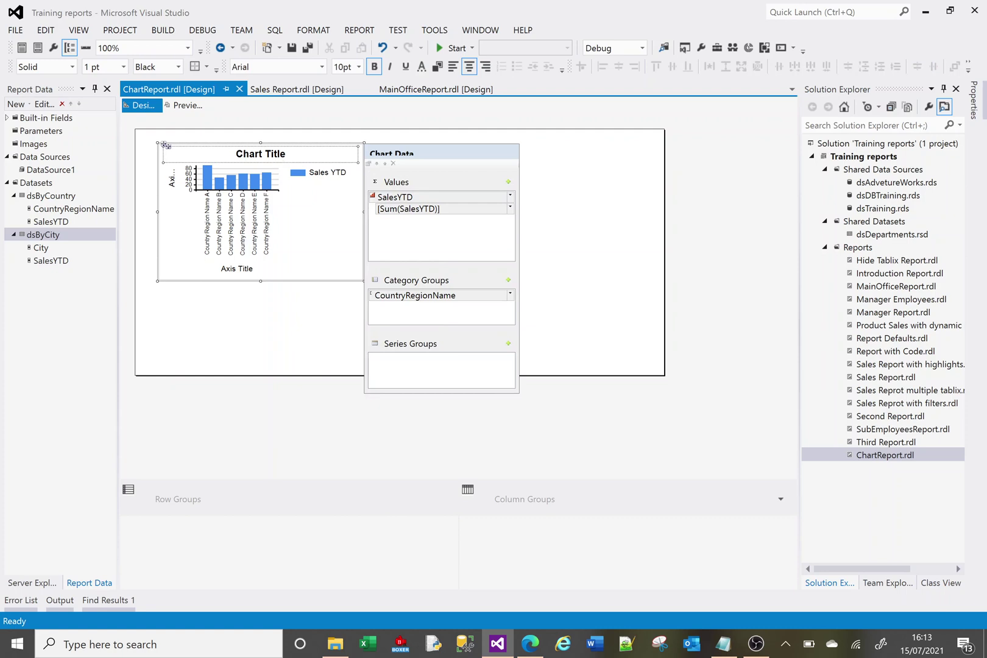
pyautogui.rightClick(283, 160)
pyautogui.click(263, 156)
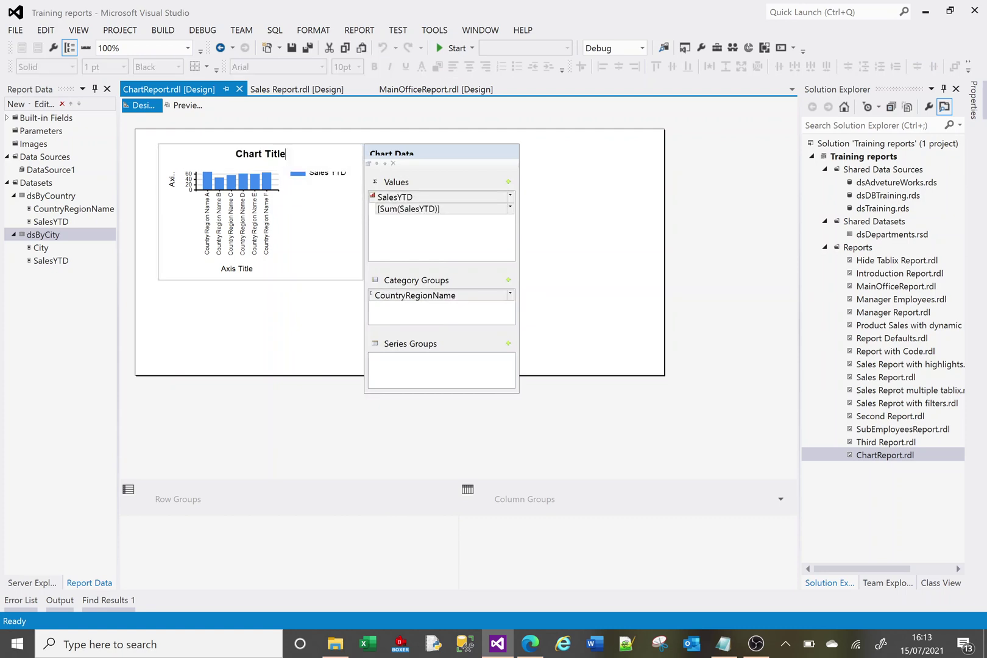
pyautogui.hotkey('ctrl', 'shift', 'Left')
pyautogui.hotkey('ctrl', 'shift', 'Left')
pyautogui.write('Sales YTD')
# Step: Delete the chart legend and preview the country sales bars
pyautogui.click(302, 185)
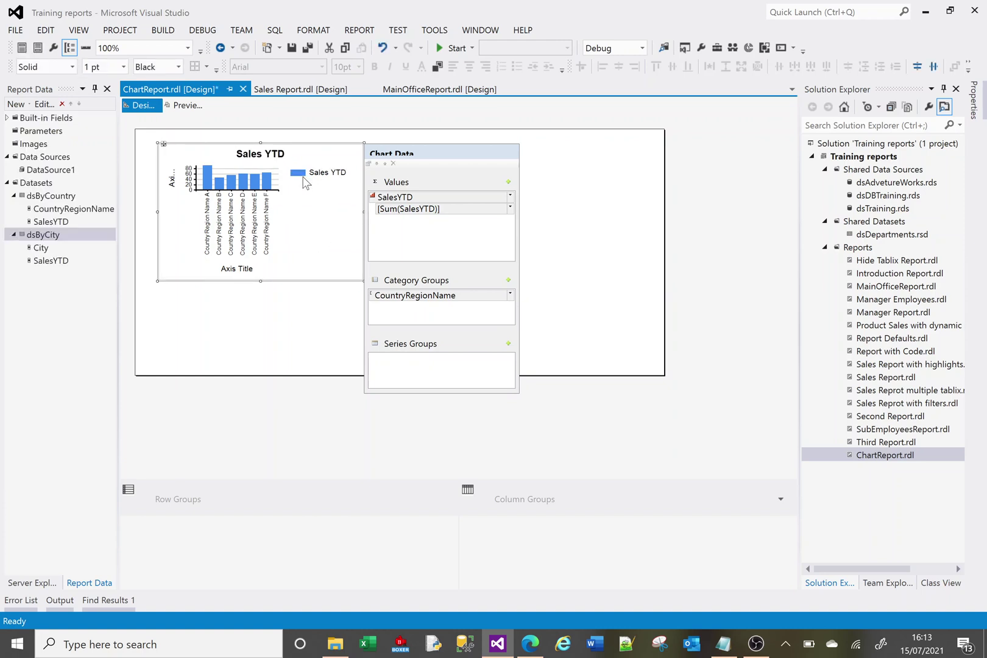
pyautogui.rightClick(304, 181)
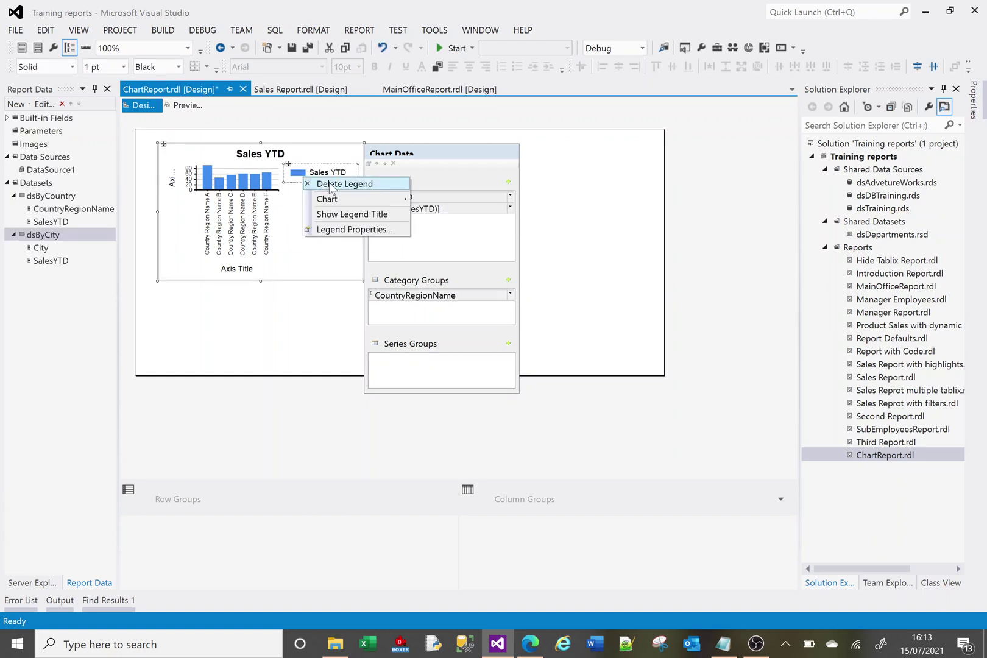
pyautogui.click(331, 184)
pyautogui.click(285, 329)
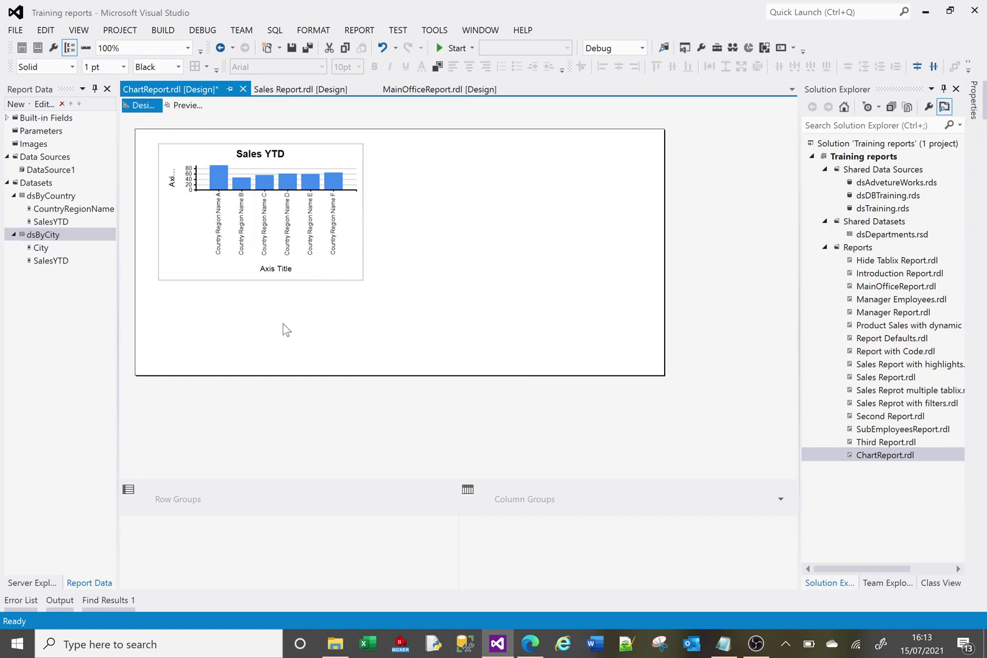
pyautogui.click(178, 104)
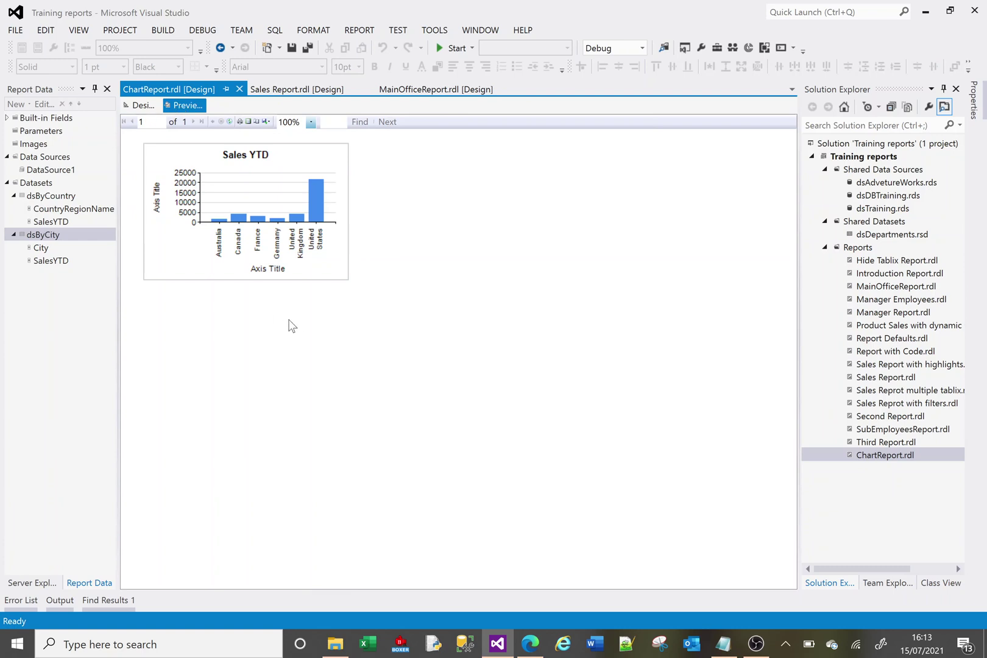
# Step: Widen the Sales YTD chart toward the page's right edge, make it taller, and preview it
pyautogui.click(144, 106)
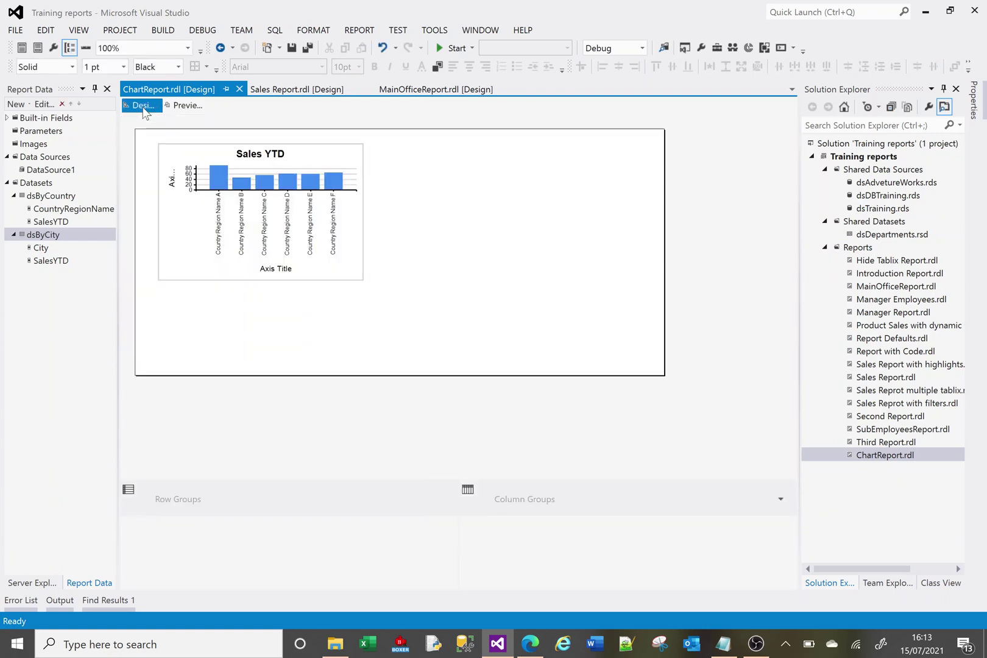
pyautogui.click(168, 232)
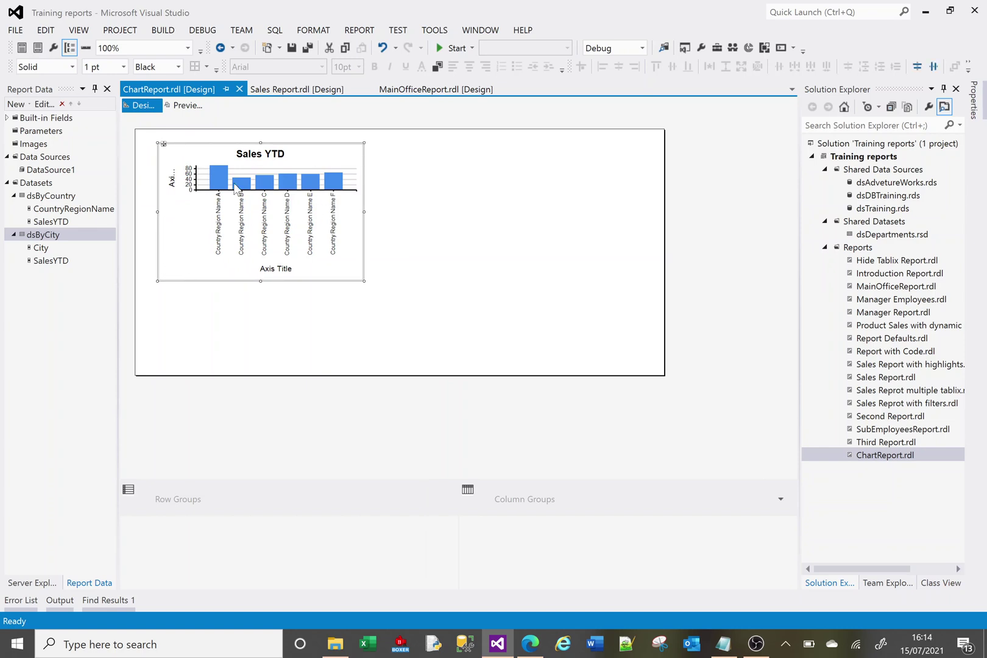
pyautogui.click(173, 271)
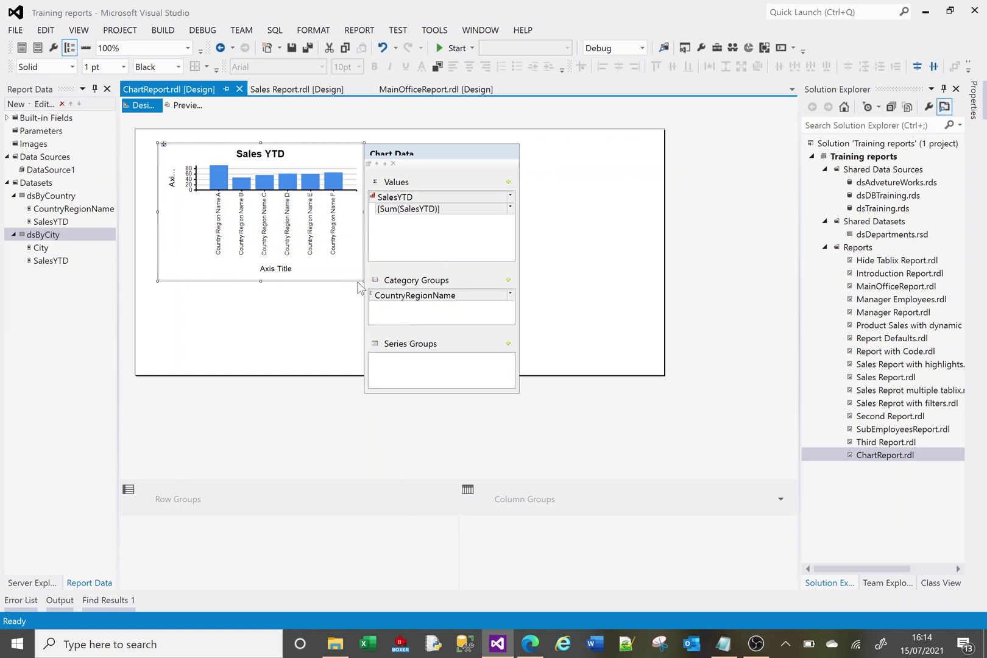
pyautogui.moveTo(361, 280); pyautogui.dragTo(639, 271)
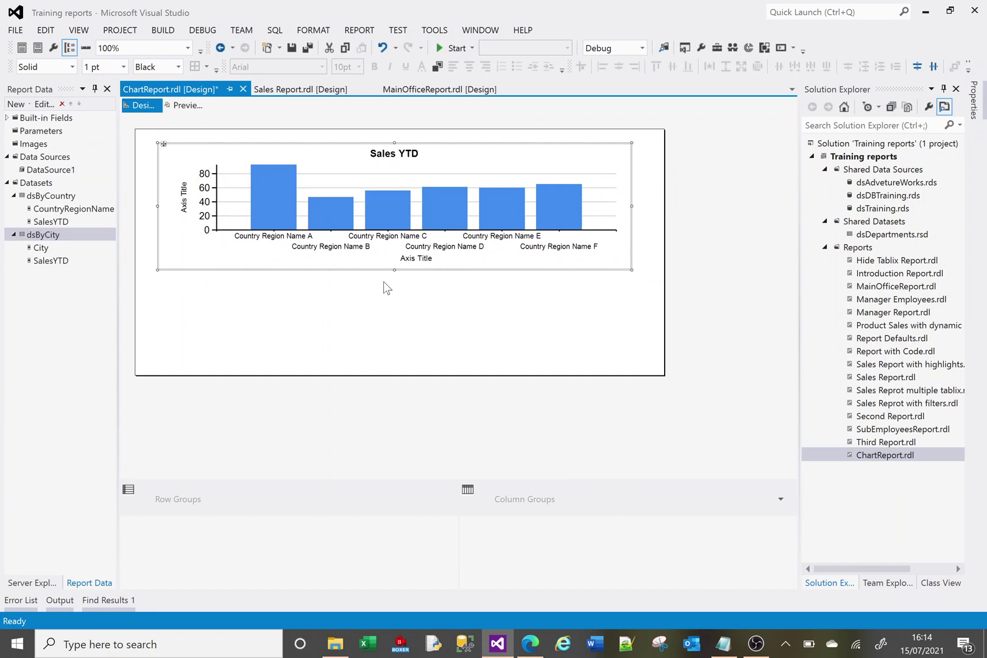
pyautogui.moveTo(394, 270); pyautogui.dragTo(394, 282)
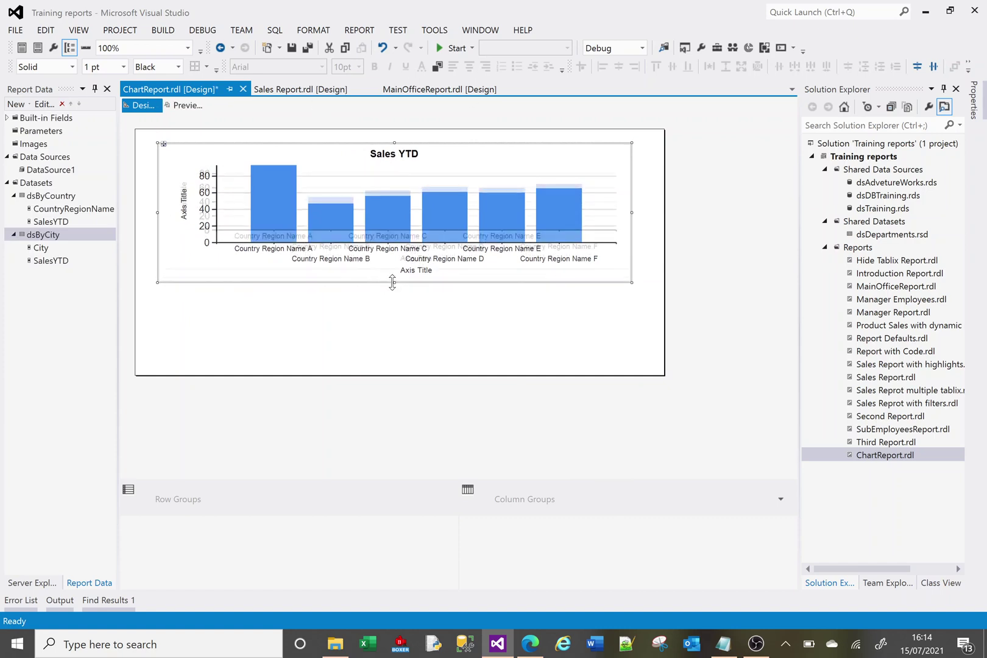
pyautogui.click(187, 107)
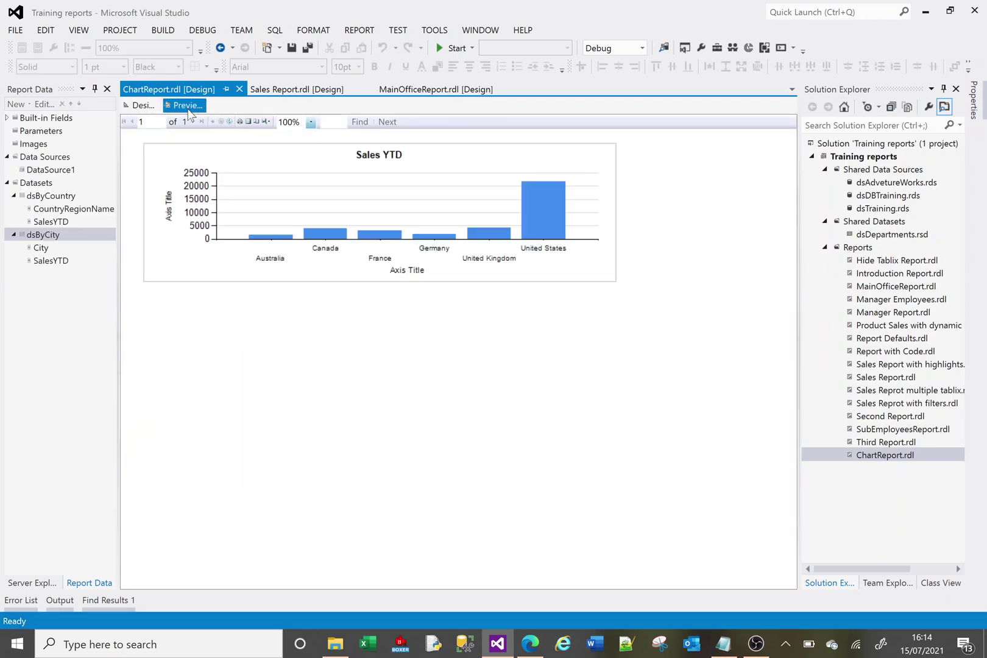
# Step: Show data labels on the Sales YTD bars and preview each country's sales figure
pyautogui.click(146, 107)
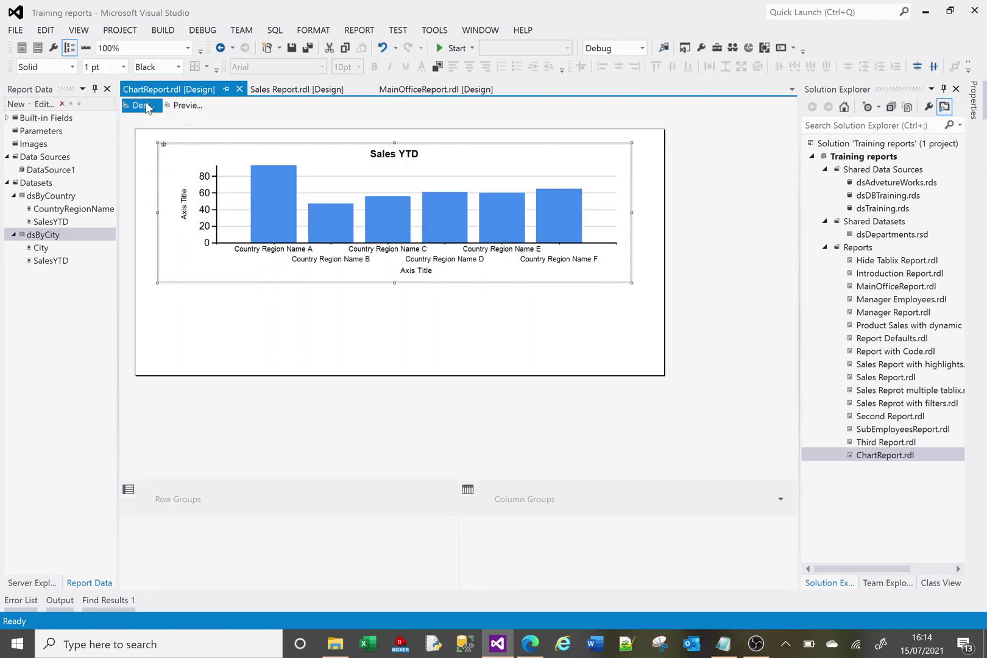
pyautogui.rightClick(280, 207)
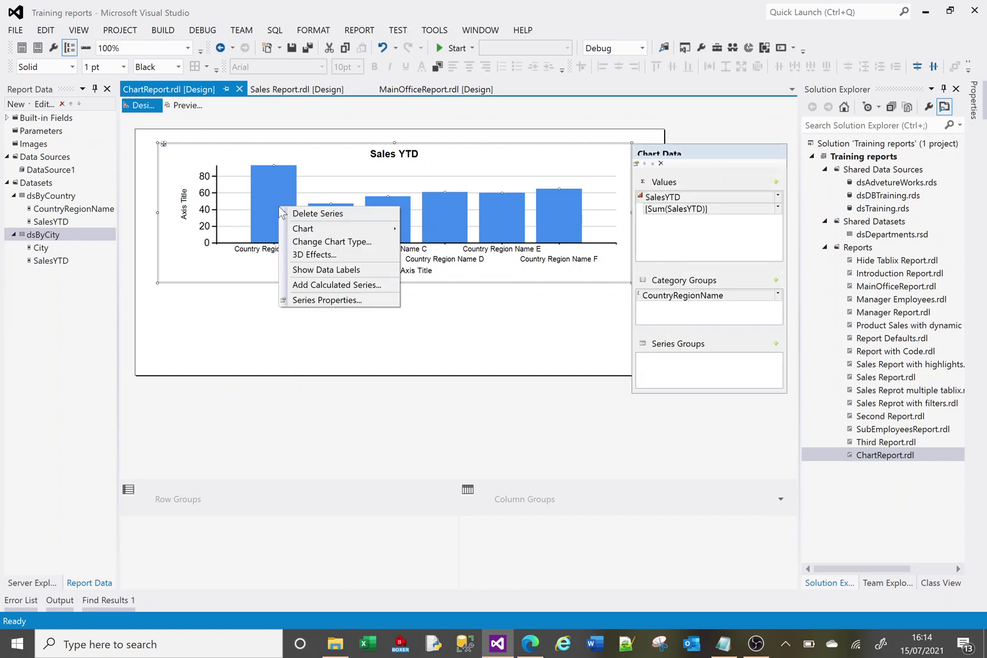
pyautogui.click(371, 269)
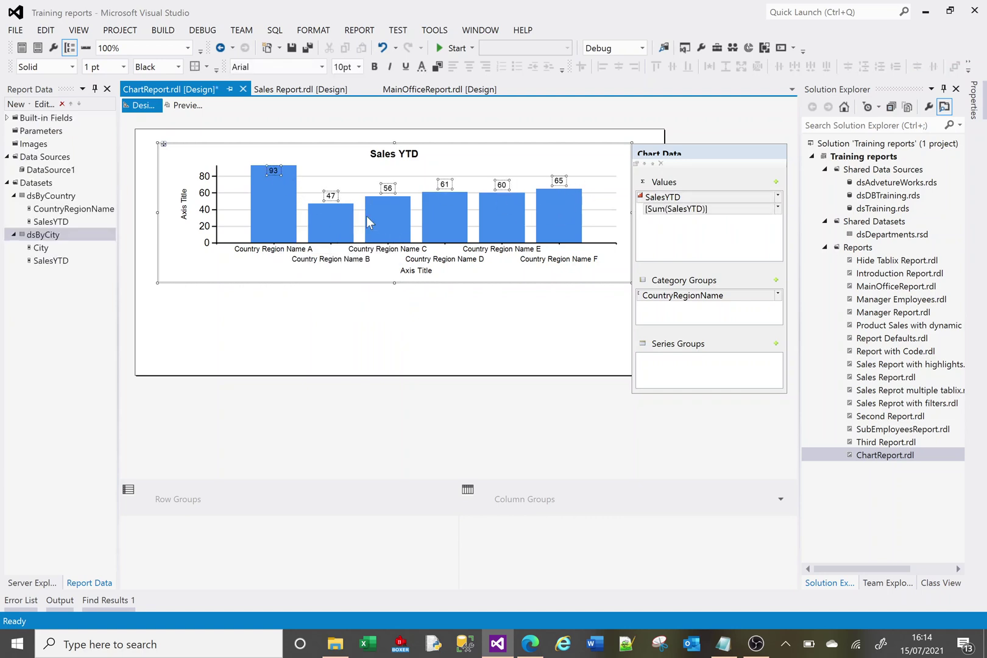
pyautogui.click(186, 105)
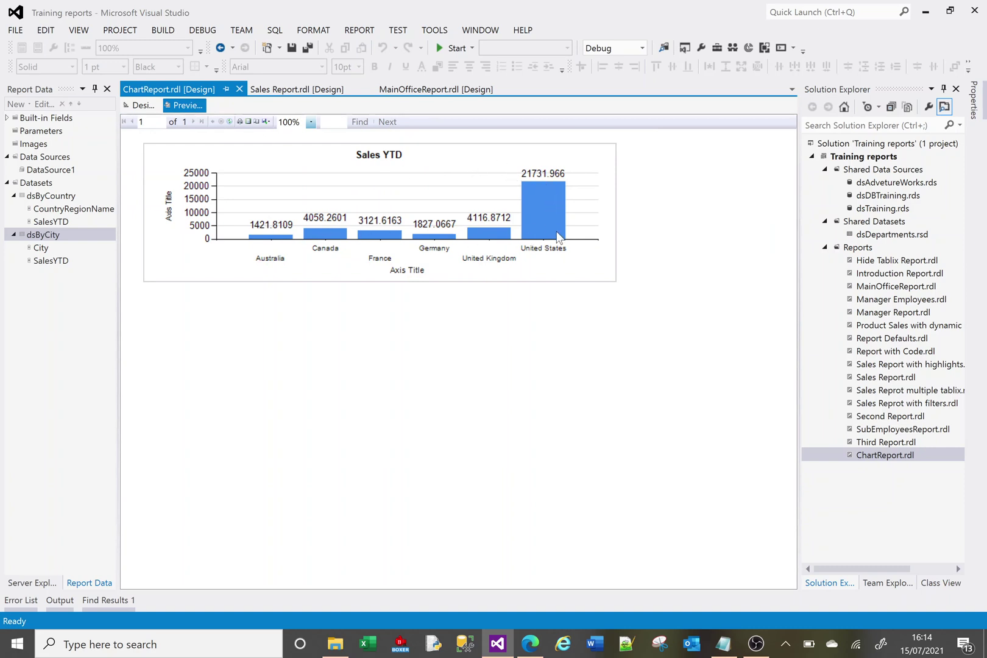
# Step: Open Series Label Properties for the bar labels and review the Font and Number pages, choosing Number
pyautogui.click(145, 105)
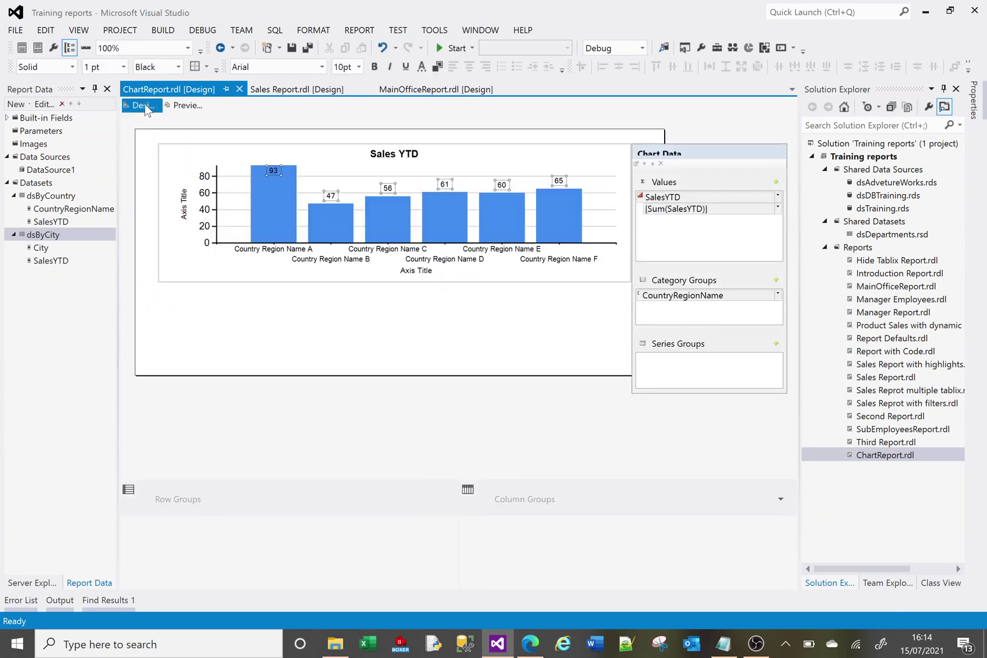
pyautogui.rightClick(502, 192)
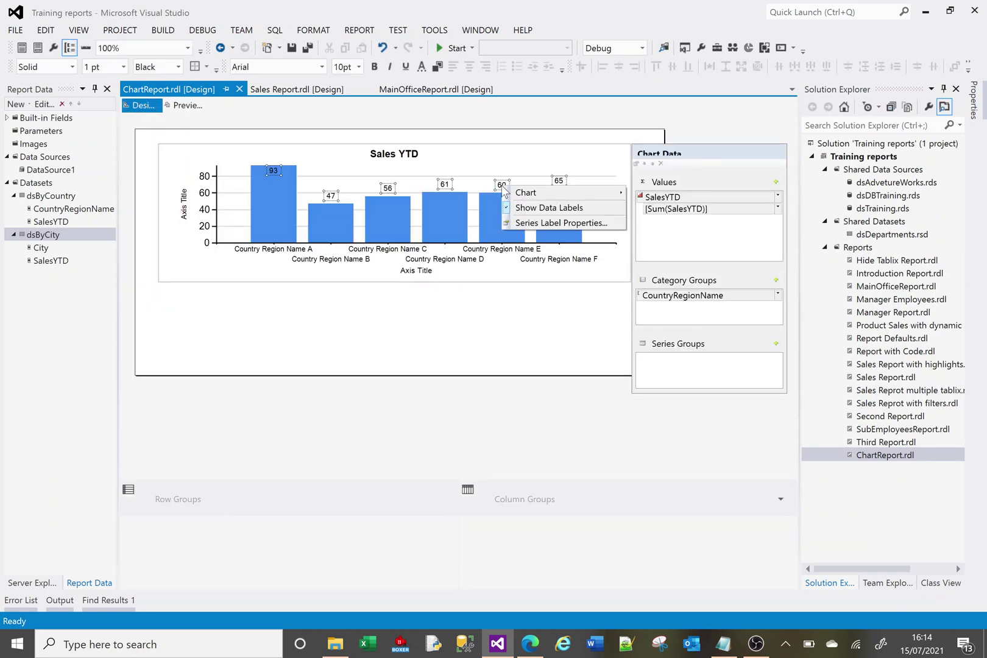
pyautogui.click(555, 222)
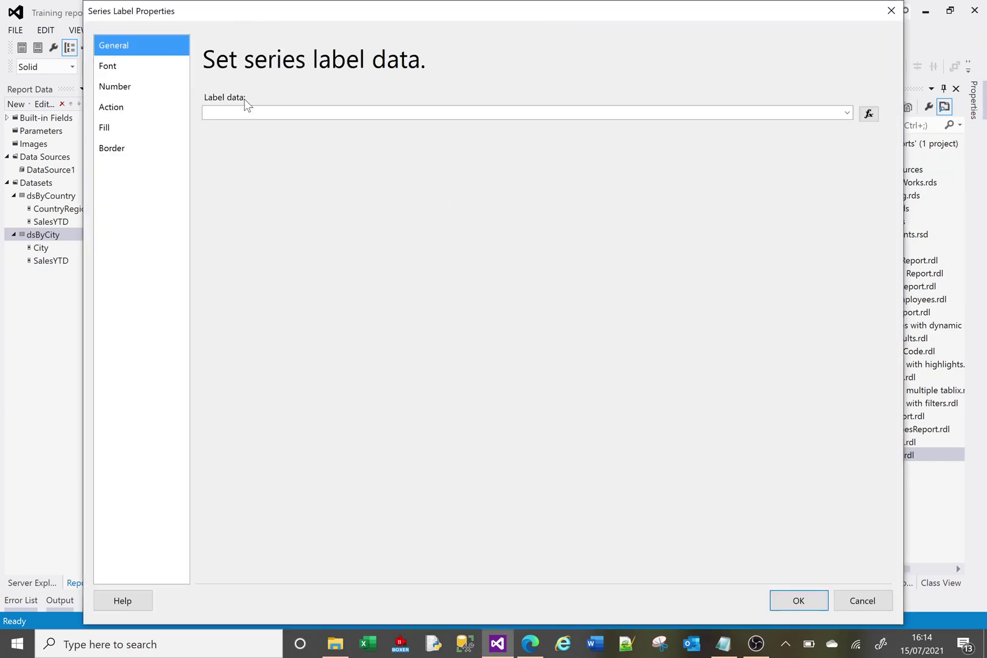
pyautogui.click(130, 66)
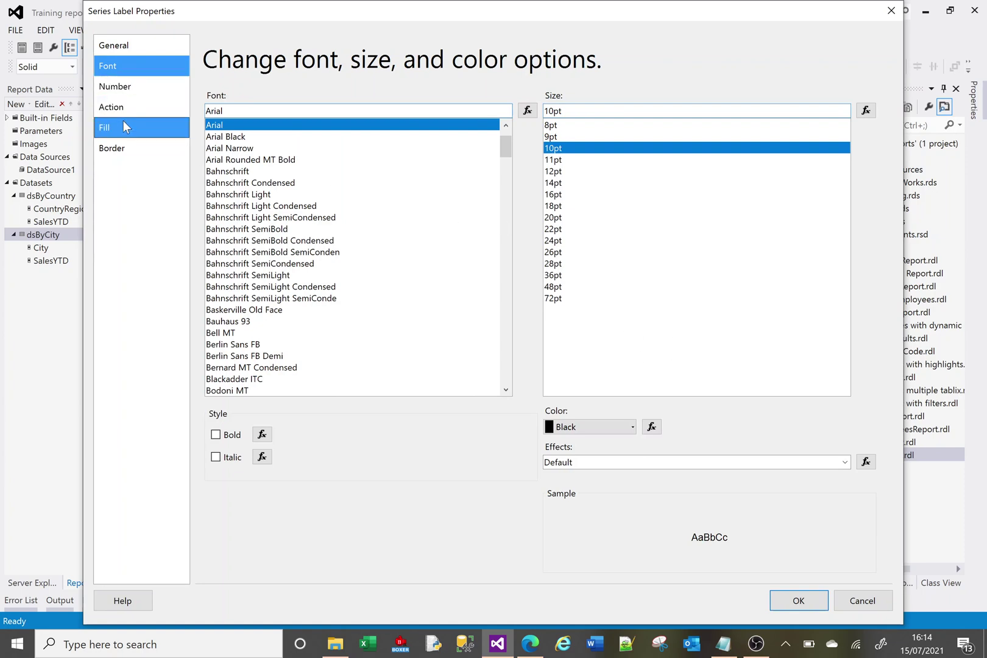
pyautogui.click(143, 91)
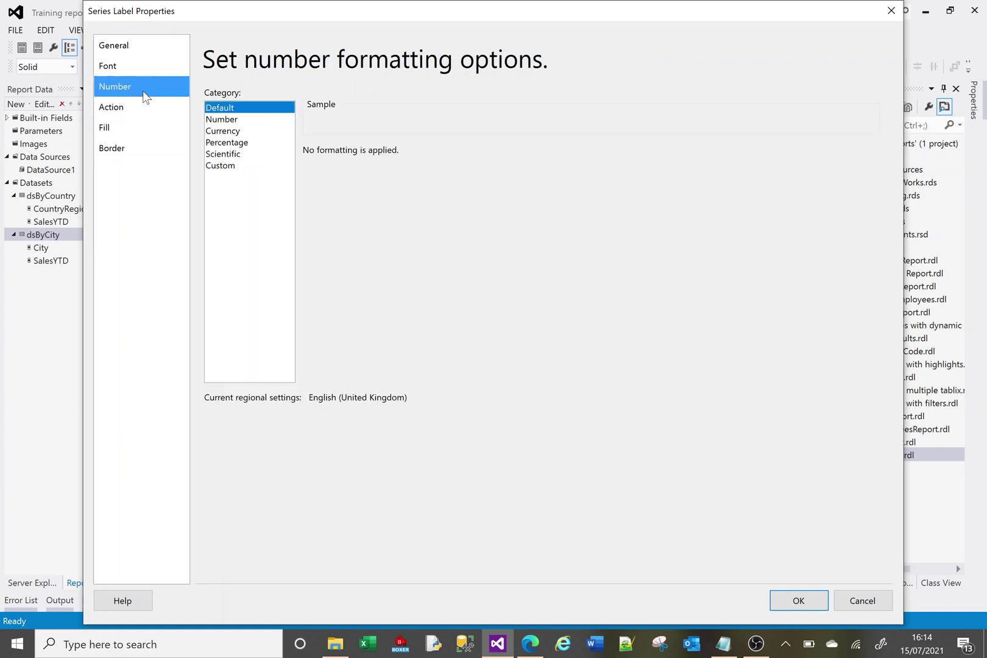
pyautogui.click(236, 122)
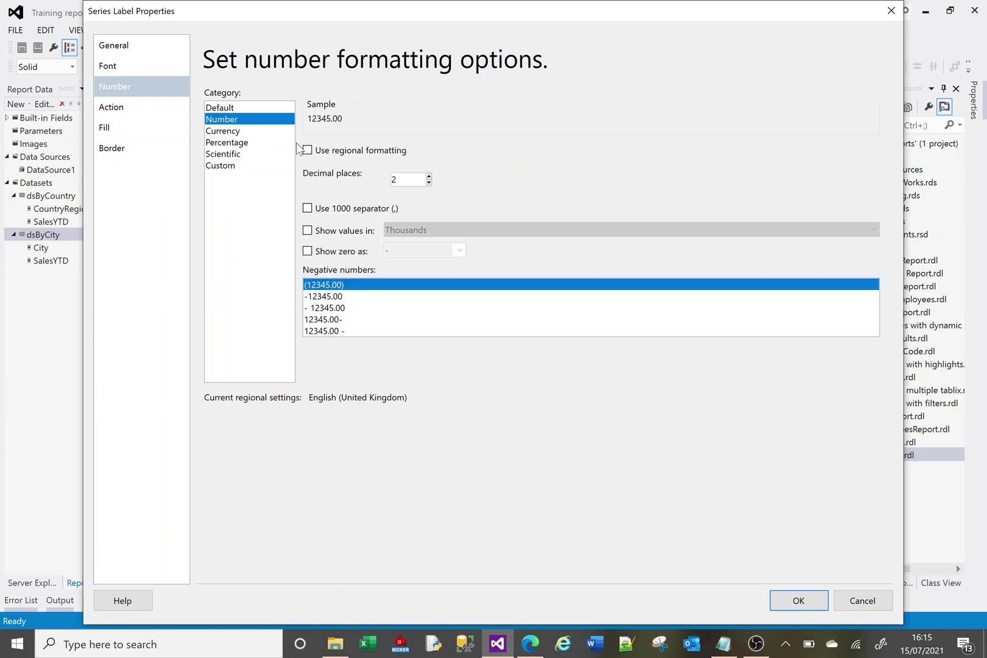
pyautogui.click(854, 598)
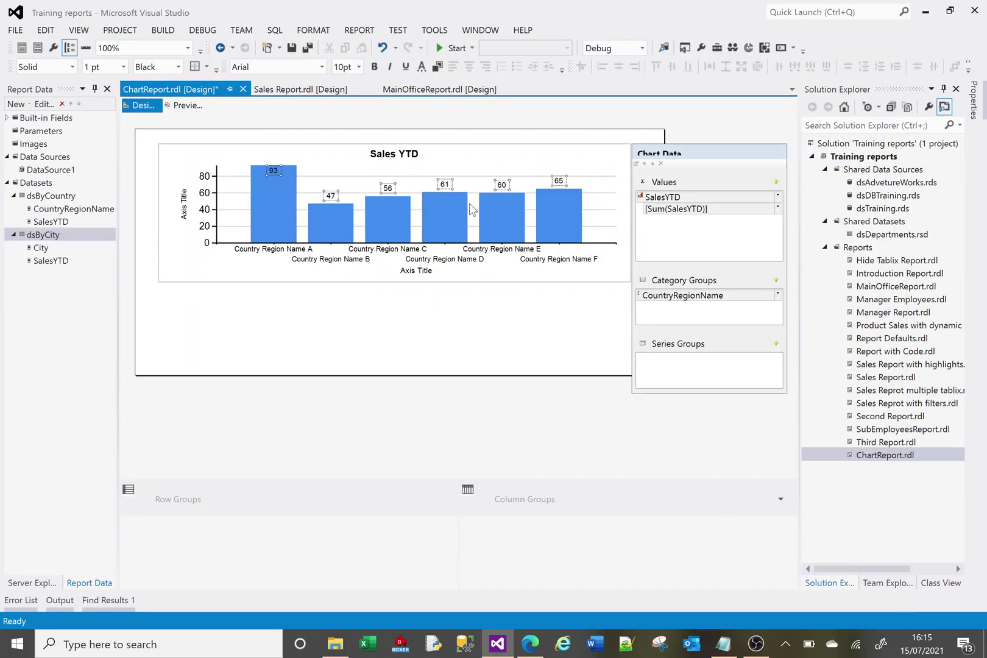
pyautogui.rightClick(453, 181)
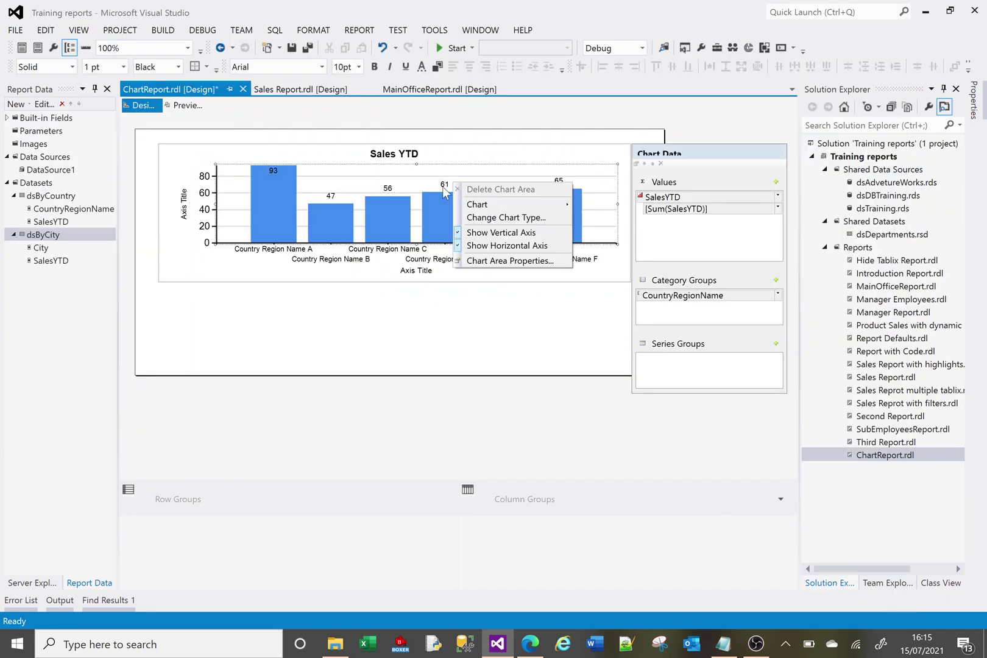
pyautogui.rightClick(442, 189)
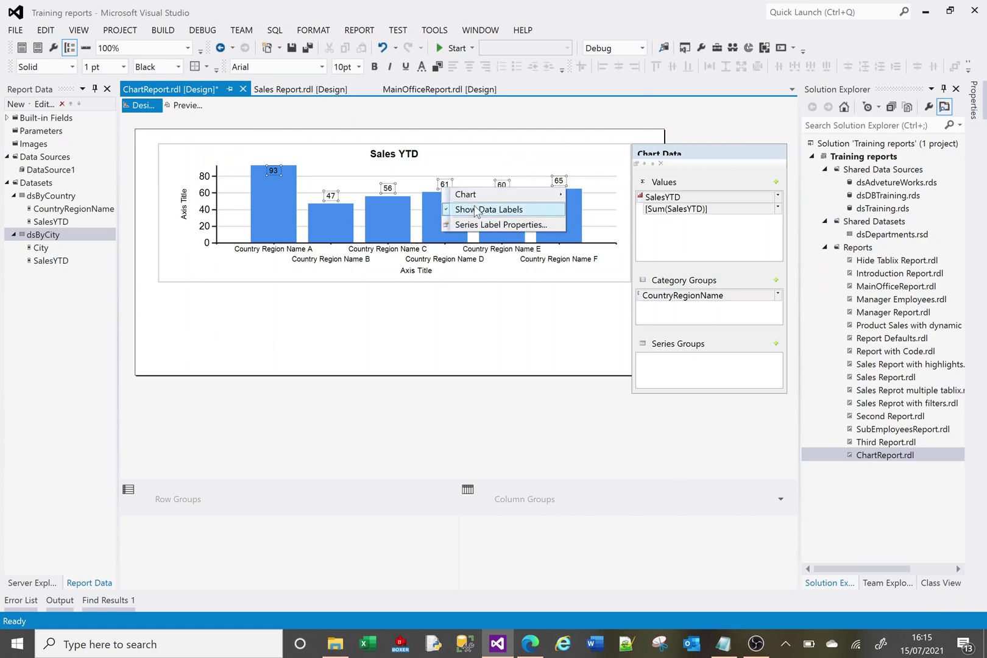
pyautogui.click(485, 211)
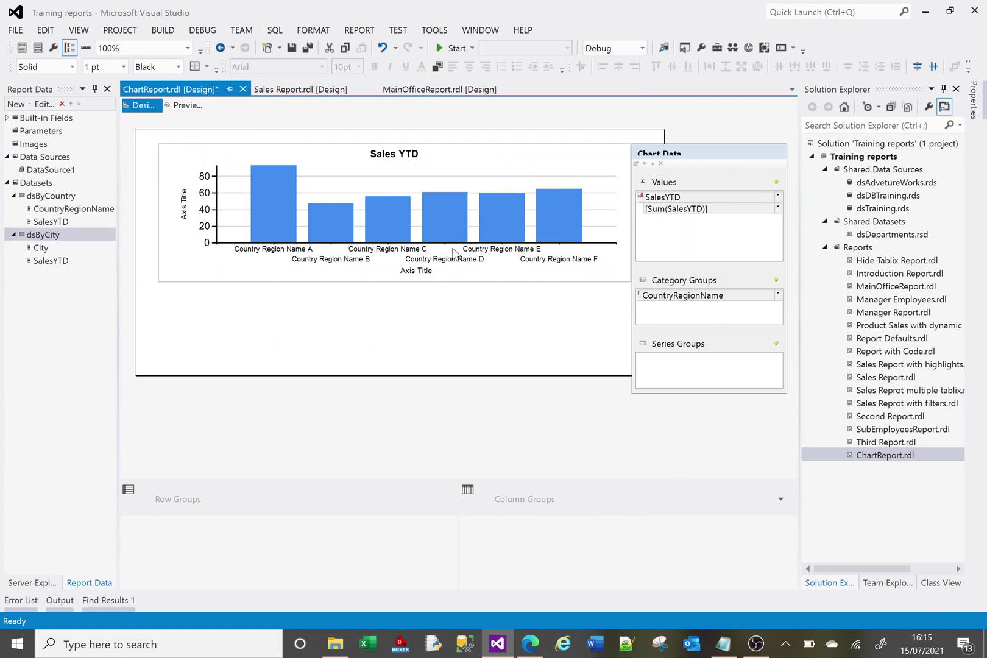
pyautogui.rightClick(416, 273)
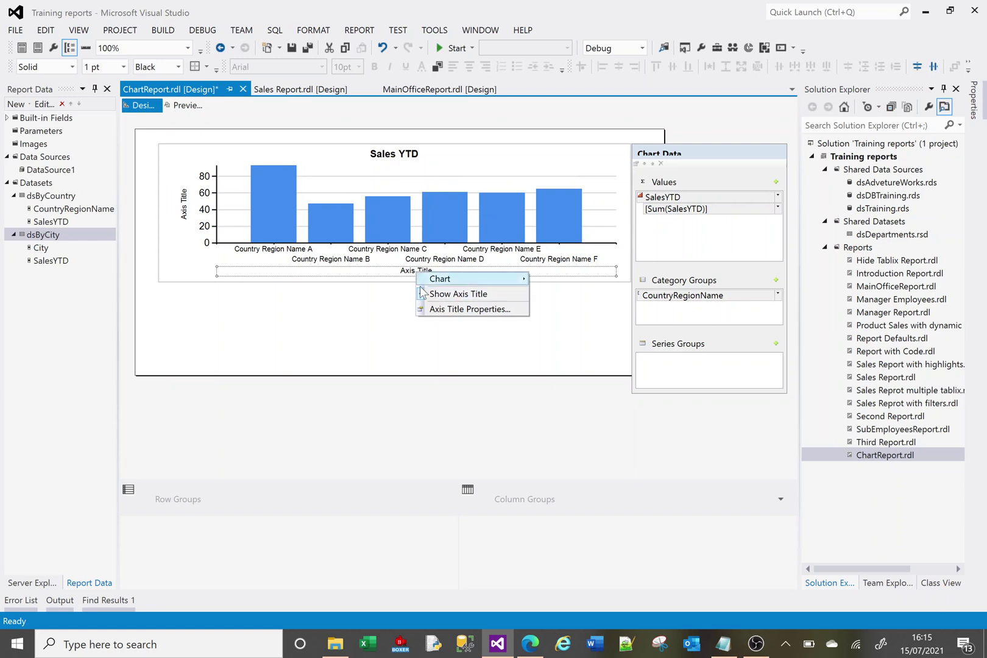
pyautogui.click(405, 272)
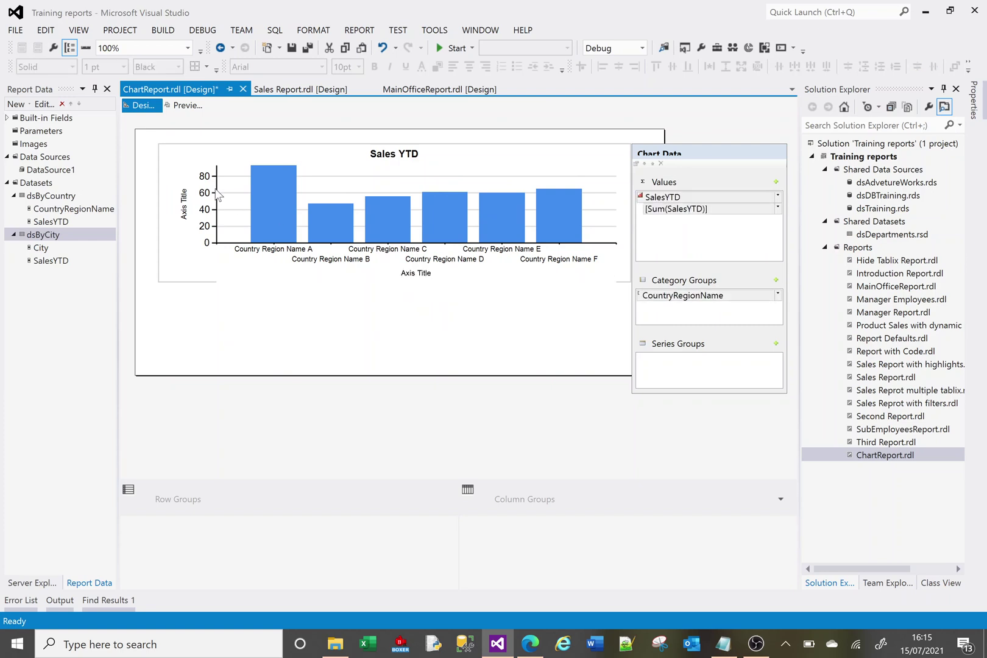
pyautogui.click(184, 201)
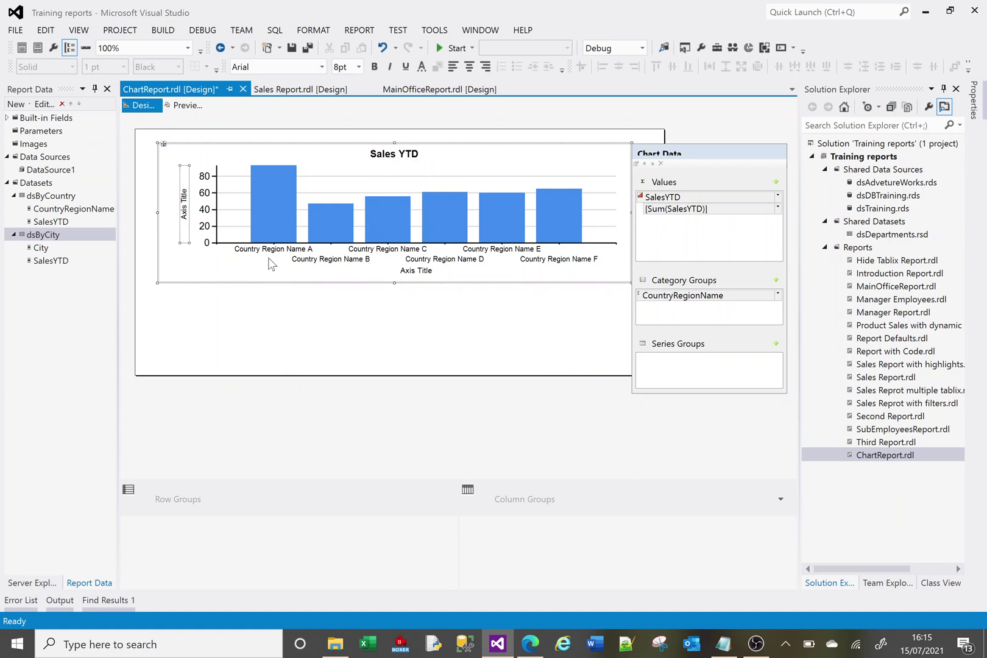
pyautogui.click(209, 279)
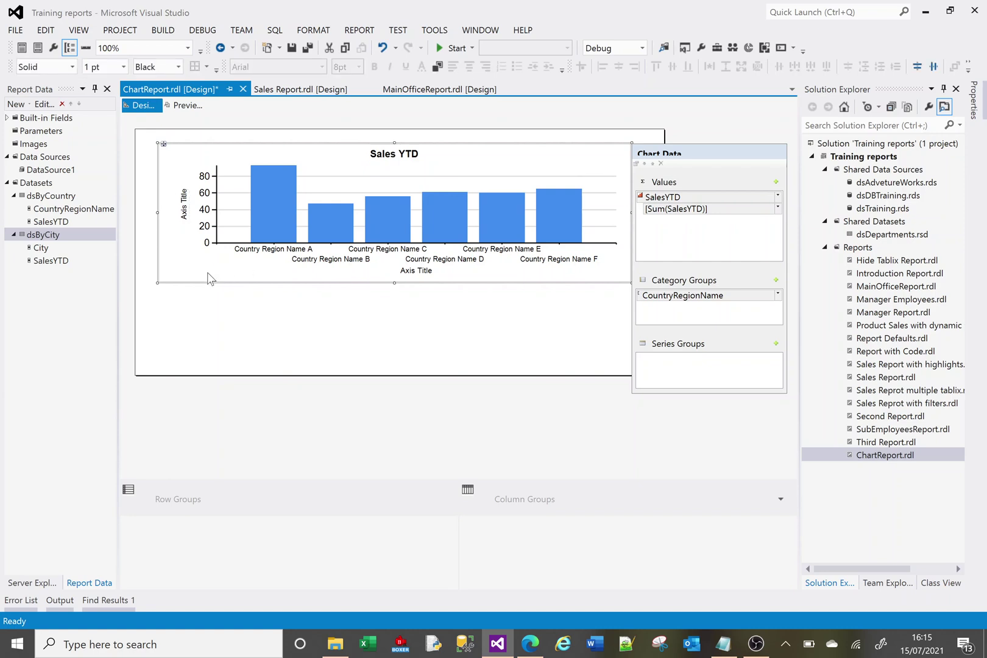
pyautogui.click(183, 104)
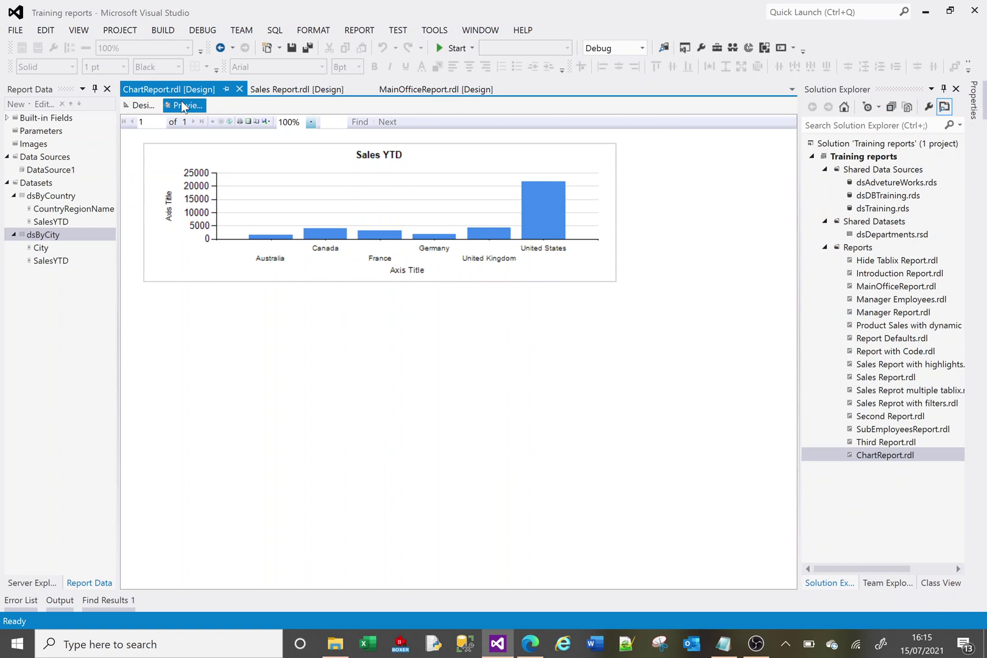
pyautogui.click(147, 110)
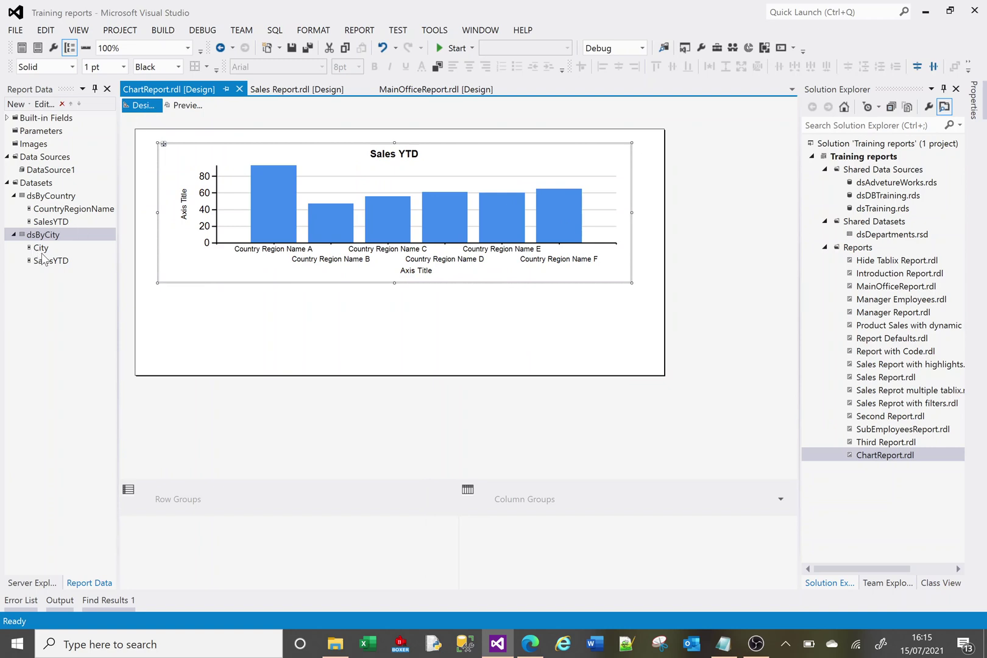
# Step: In Chart Properties, set the Sales YTD chart's dataset to dsByCity and confirm the change
pyautogui.click(279, 282)
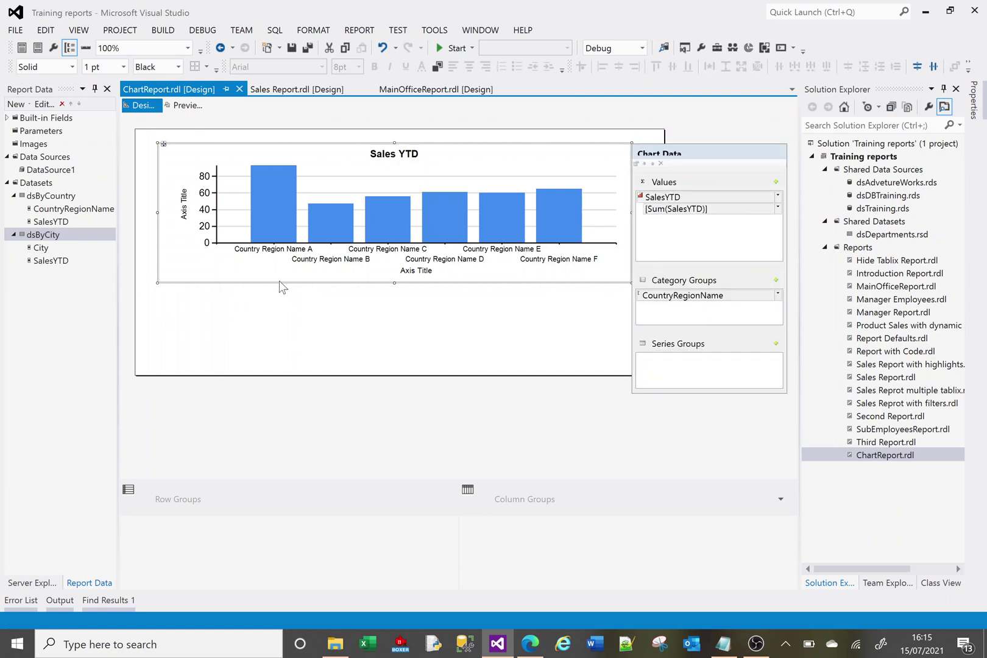
pyautogui.rightClick(280, 282)
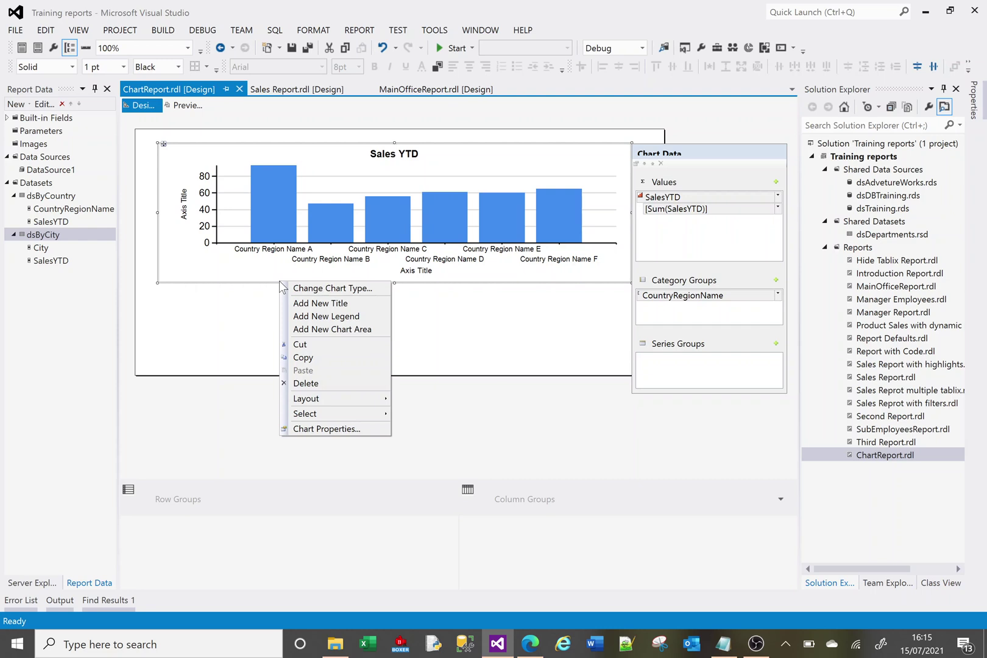
pyautogui.click(351, 433)
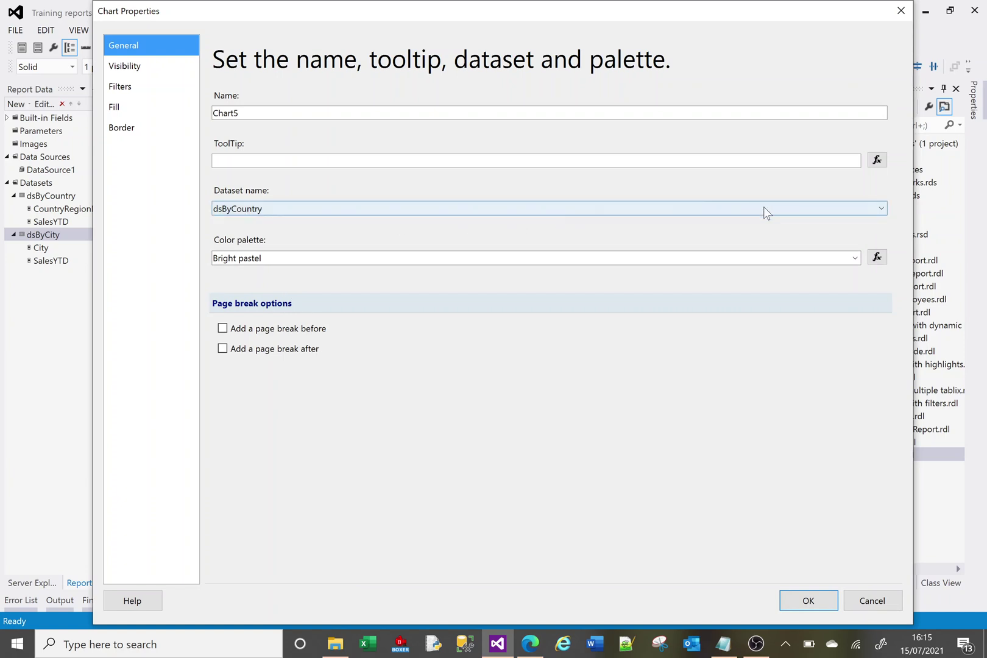
pyautogui.click(882, 210)
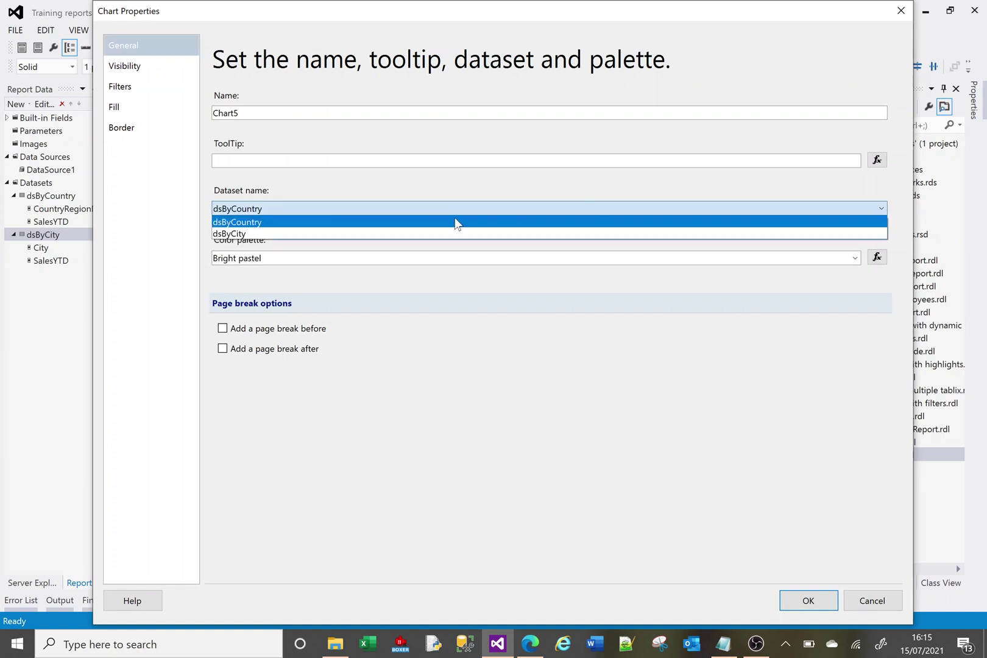
pyautogui.click(247, 234)
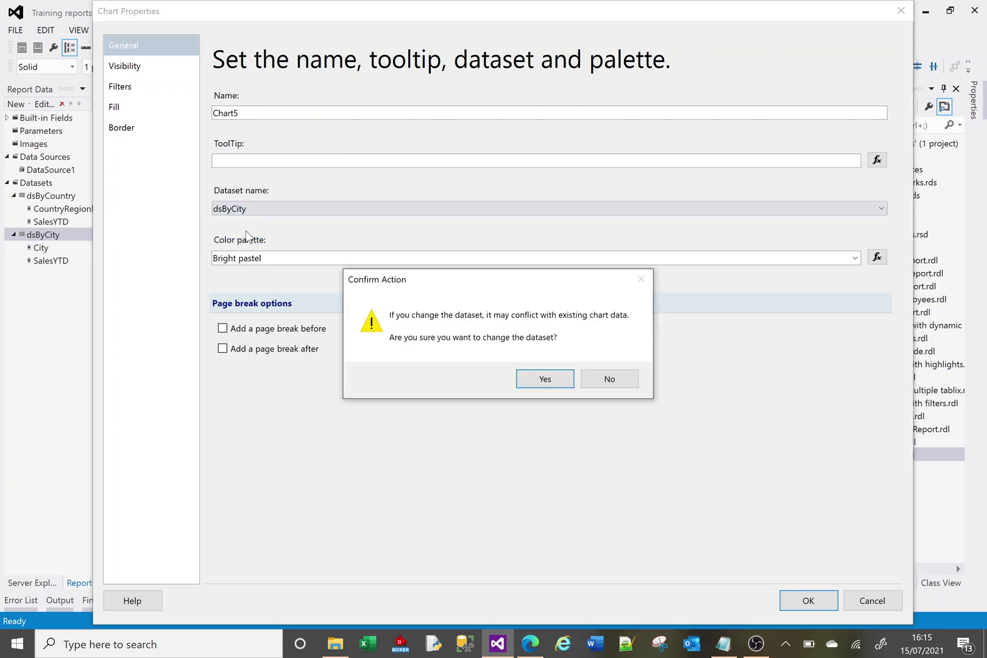
pyautogui.click(529, 378)
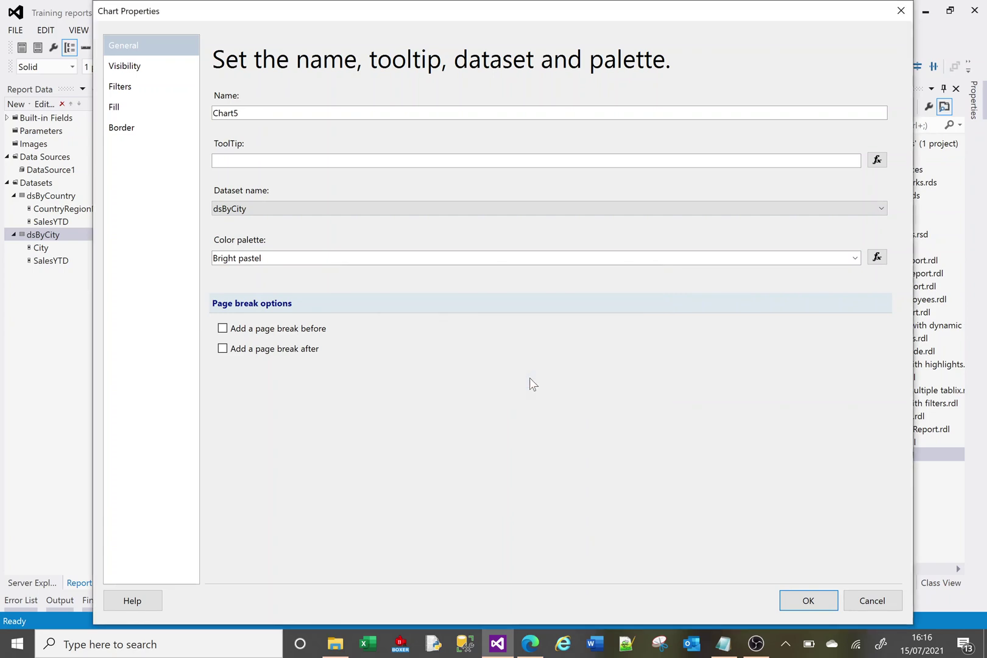
pyautogui.click(817, 602)
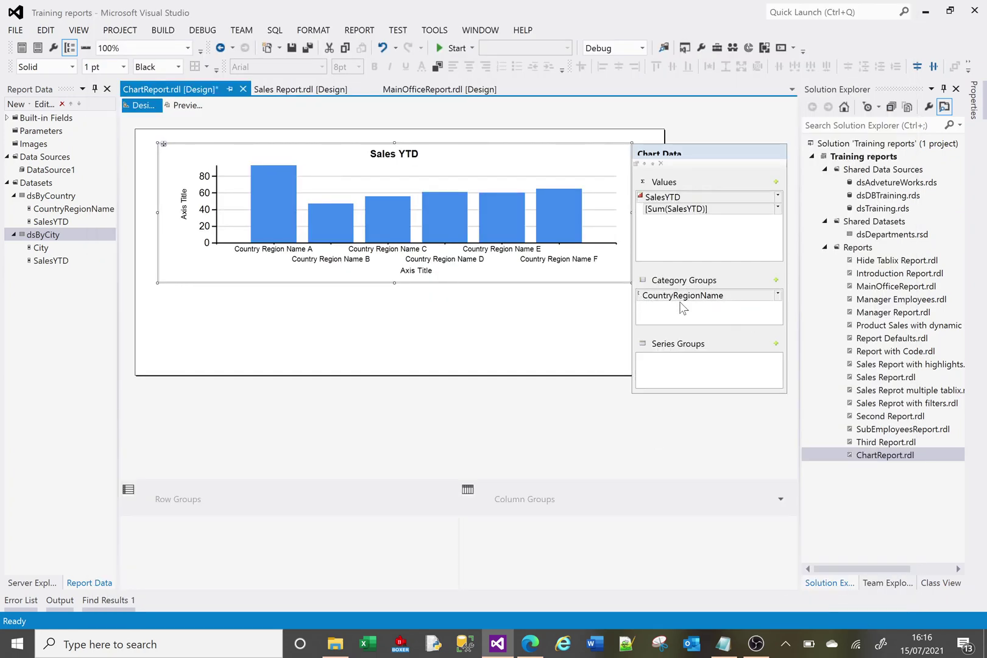
# Step: Change the chart's category group to City and preview sales for cities like Calgary and Renton
pyautogui.click(775, 299)
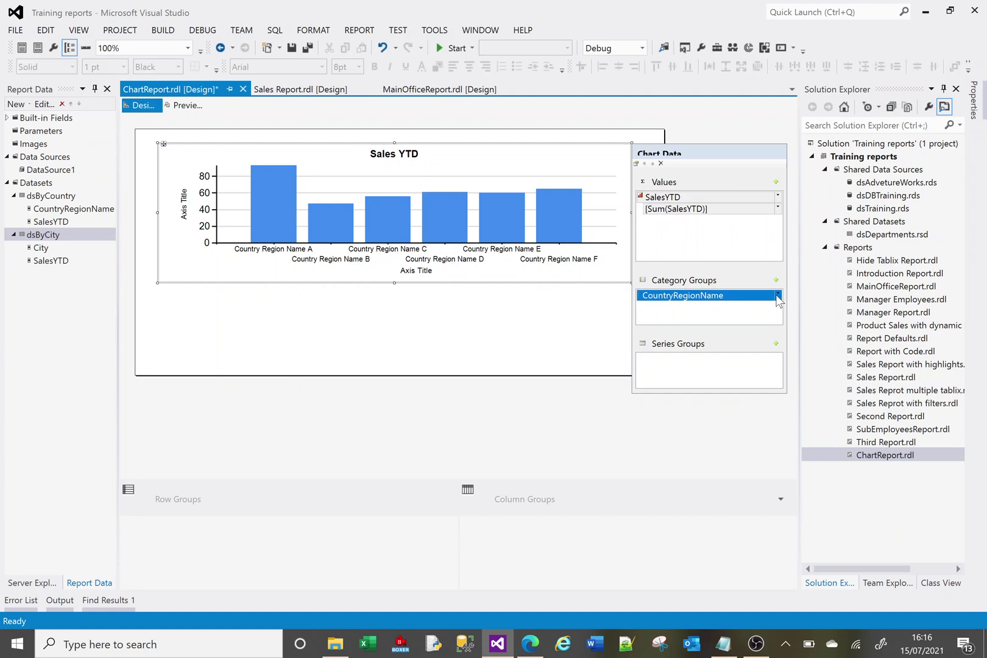
pyautogui.click(778, 295)
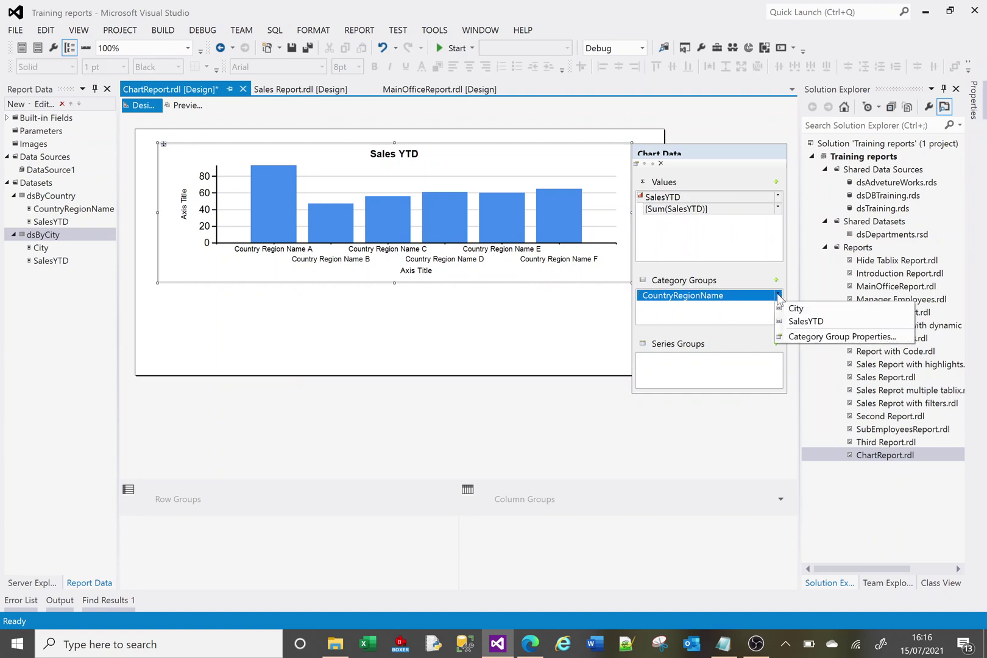
pyautogui.click(823, 311)
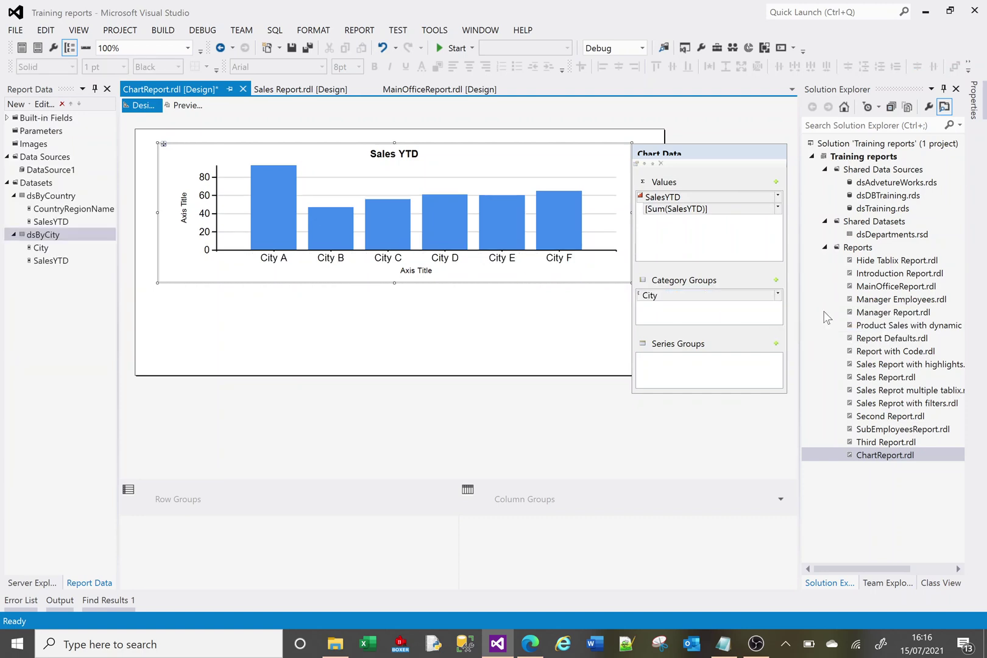
pyautogui.click(288, 318)
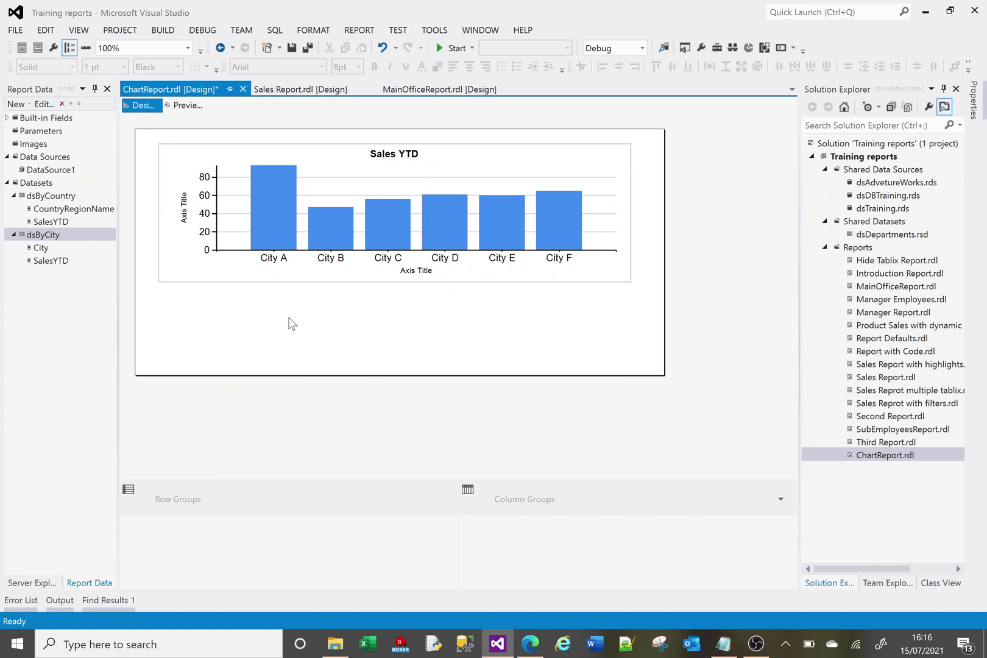
pyautogui.click(190, 104)
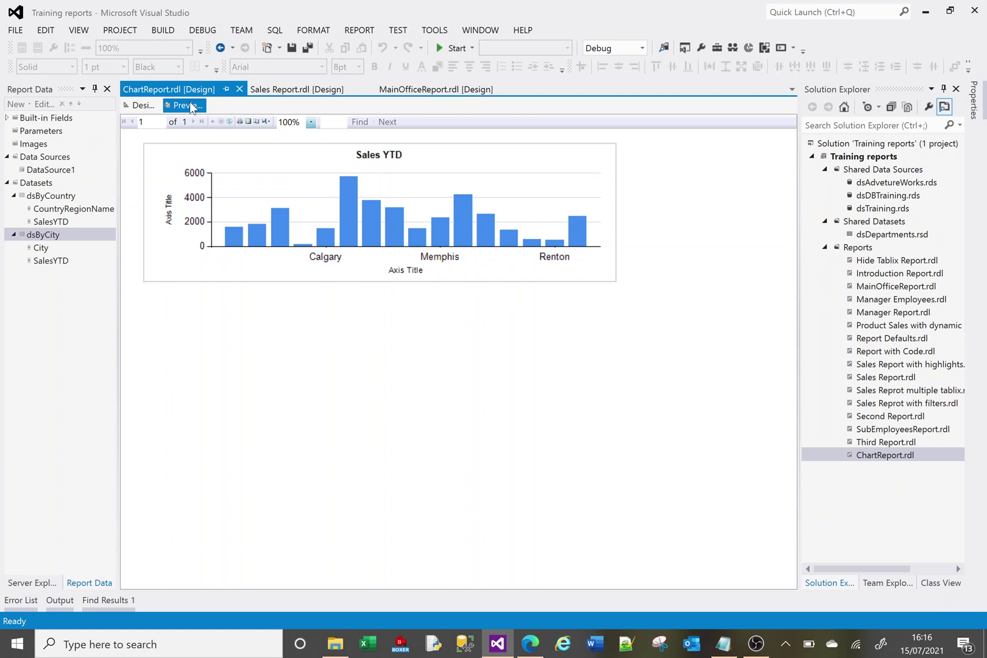
# Step: In Chart Properties, switch the Sales YTD chart's dataset back to dsByCountry and confirm
pyautogui.click(143, 105)
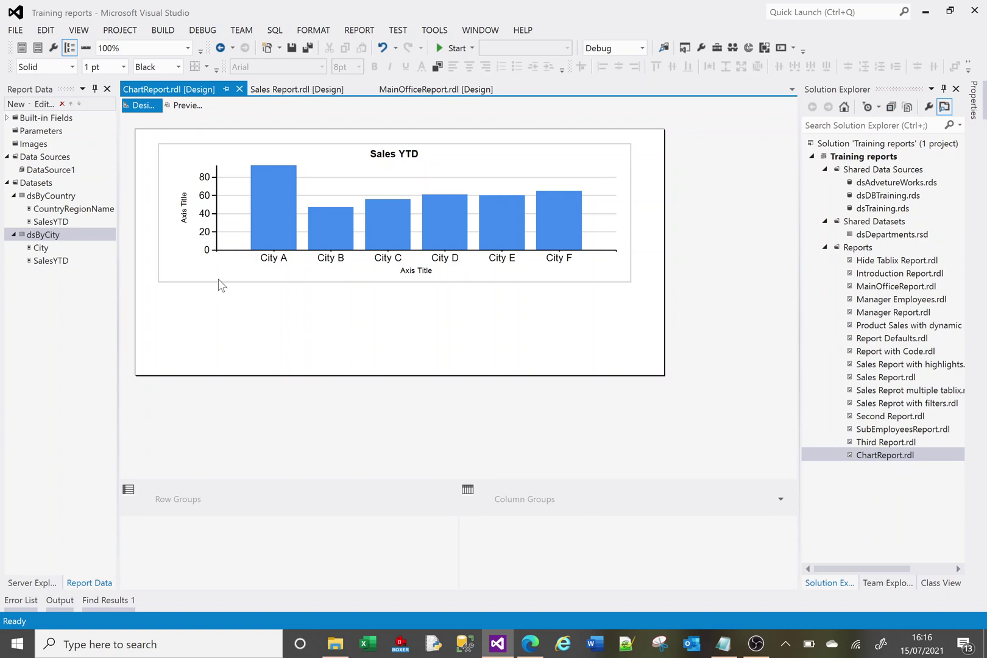
pyautogui.rightClick(187, 264)
pyautogui.click(252, 411)
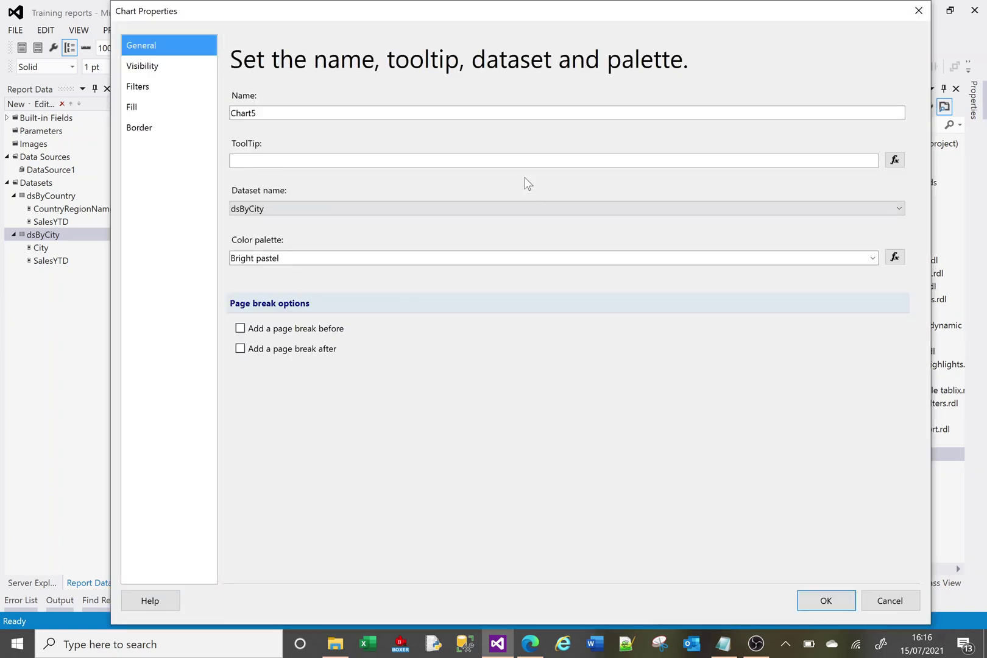
pyautogui.click(515, 208)
pyautogui.click(476, 221)
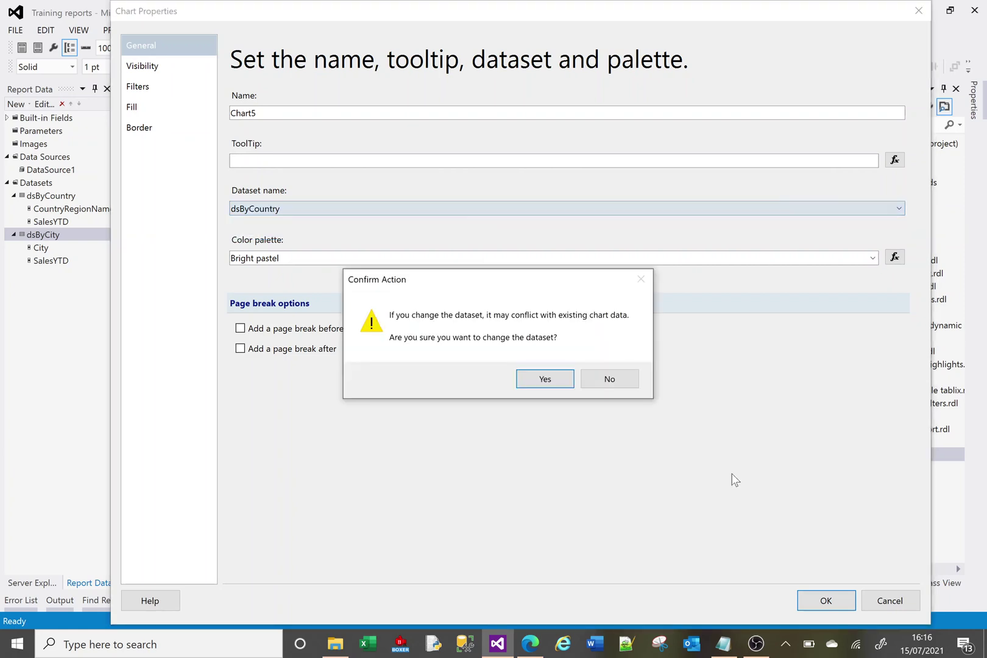
pyautogui.click(554, 380)
pyautogui.click(838, 599)
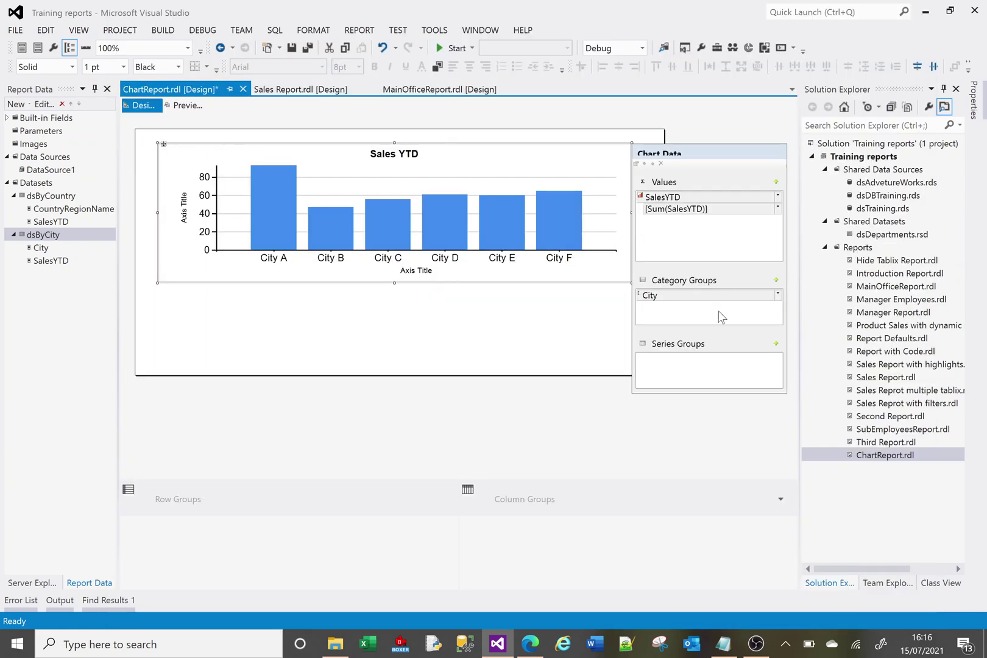
# Step: Regroup the chart categories by CountryRegionName instead of City
pyautogui.click(776, 294)
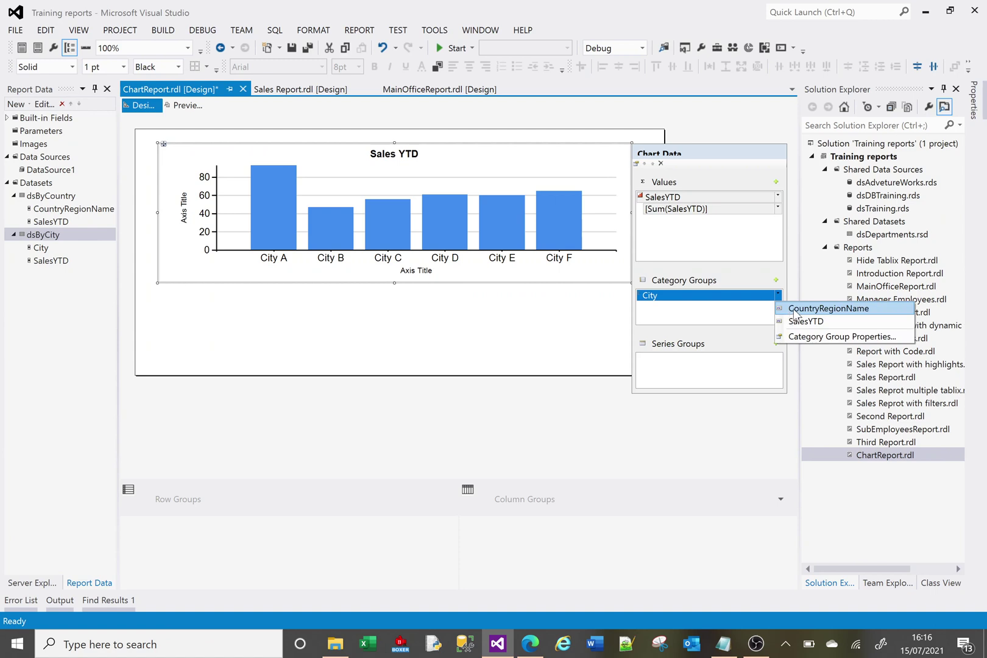
pyautogui.click(796, 309)
pyautogui.click(487, 314)
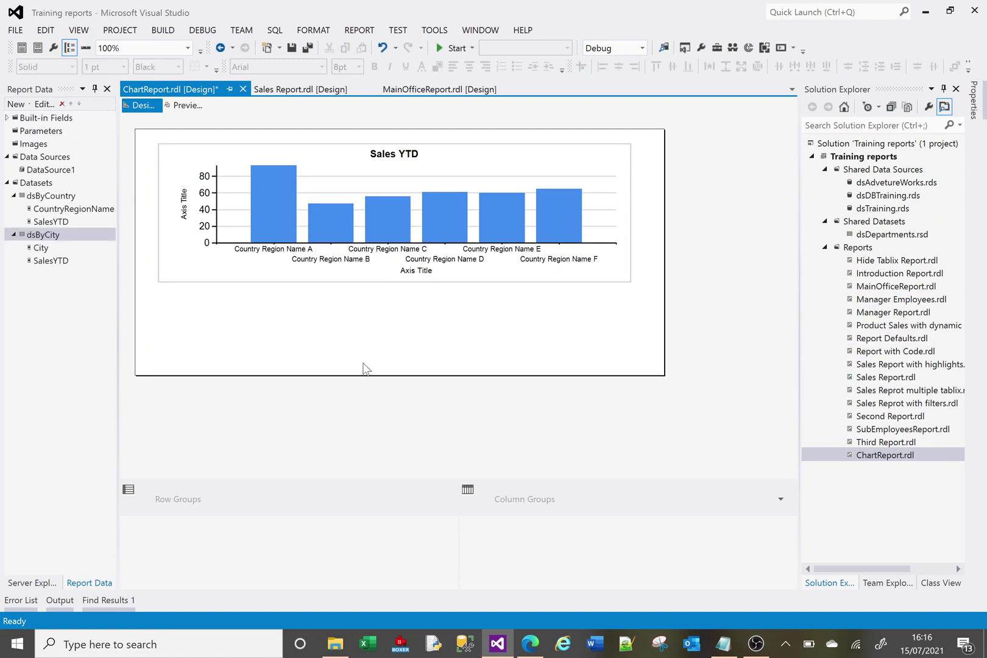
# Step: Insert a pie chart into the report body below the Sales YTD column chart
pyautogui.rightClick(181, 308)
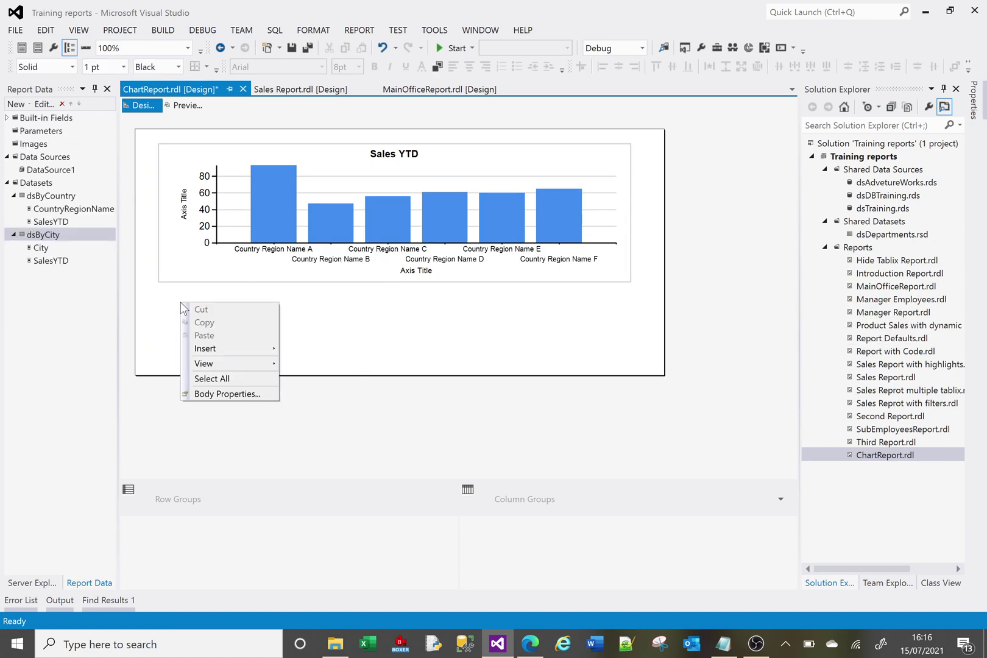
pyautogui.moveTo(218, 345)
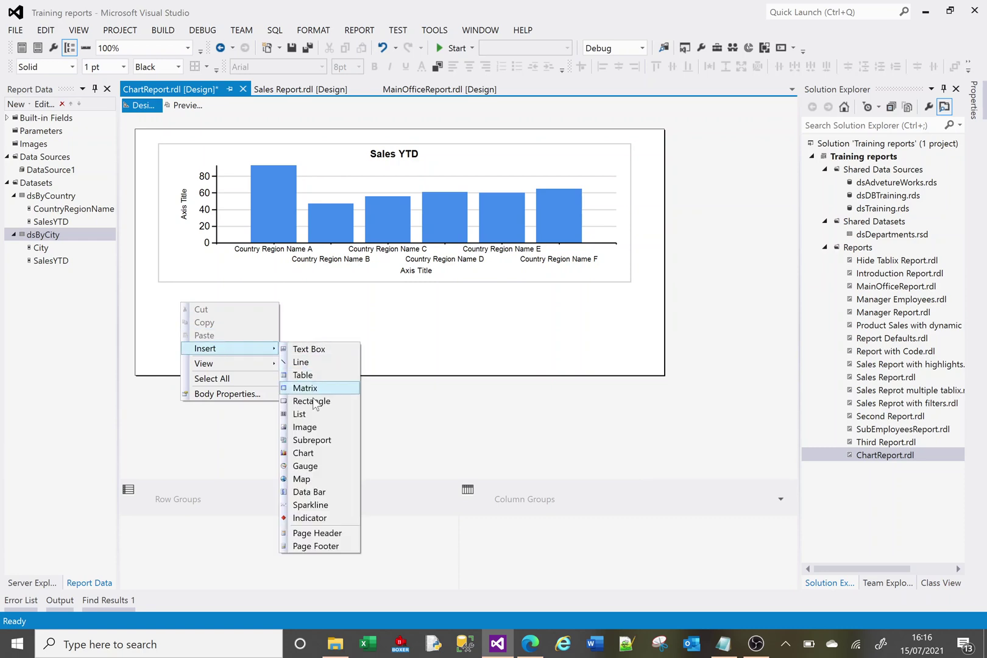
pyautogui.click(321, 452)
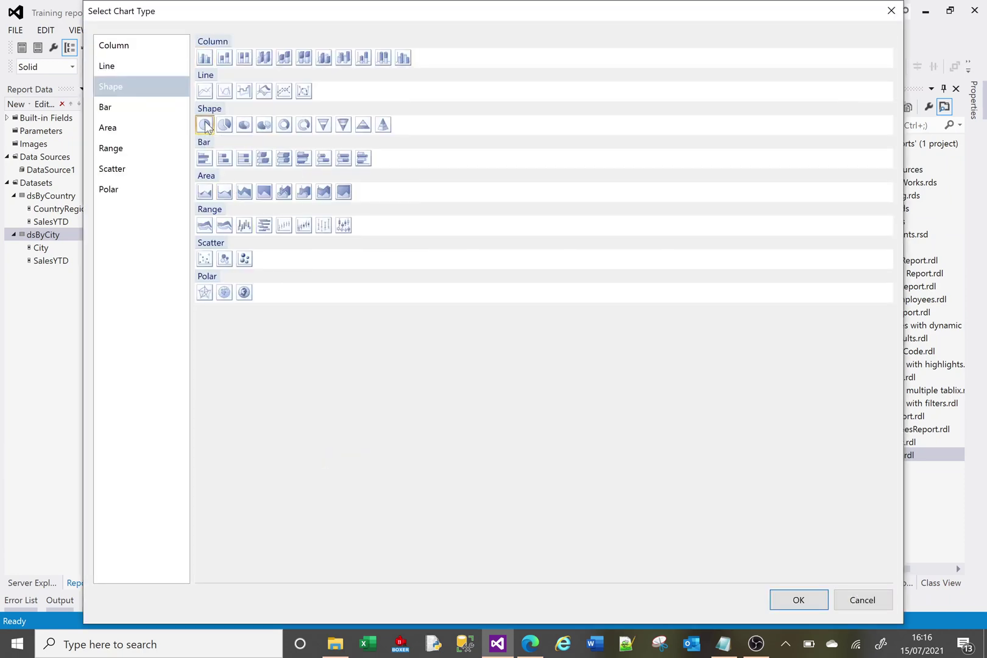
pyautogui.click(786, 602)
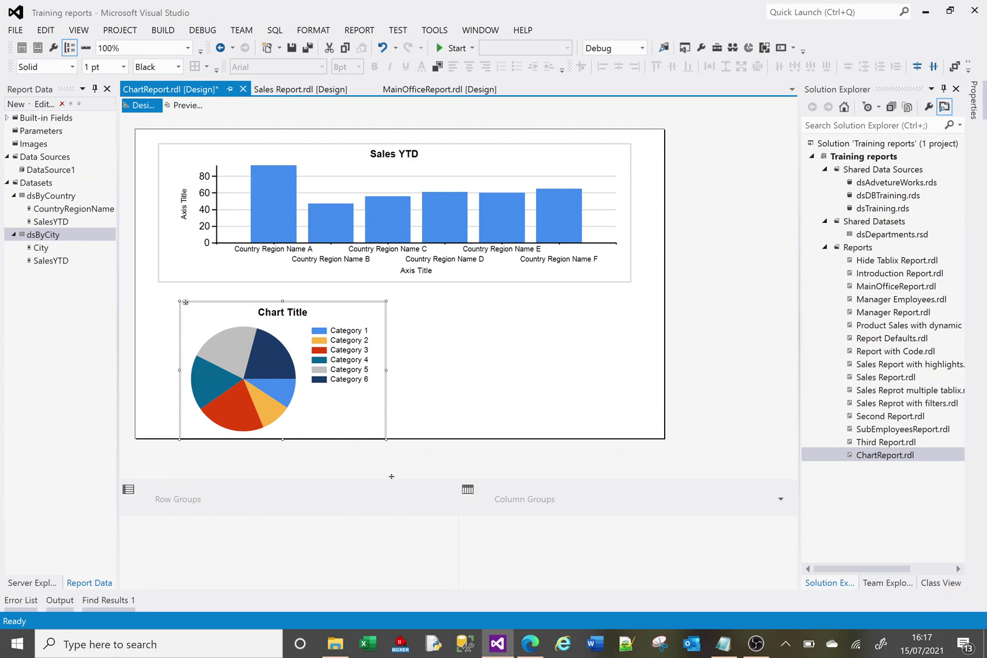
# Step: Set the pie's value to SalesYTD from dsByCity and its category group to City
pyautogui.click(367, 420)
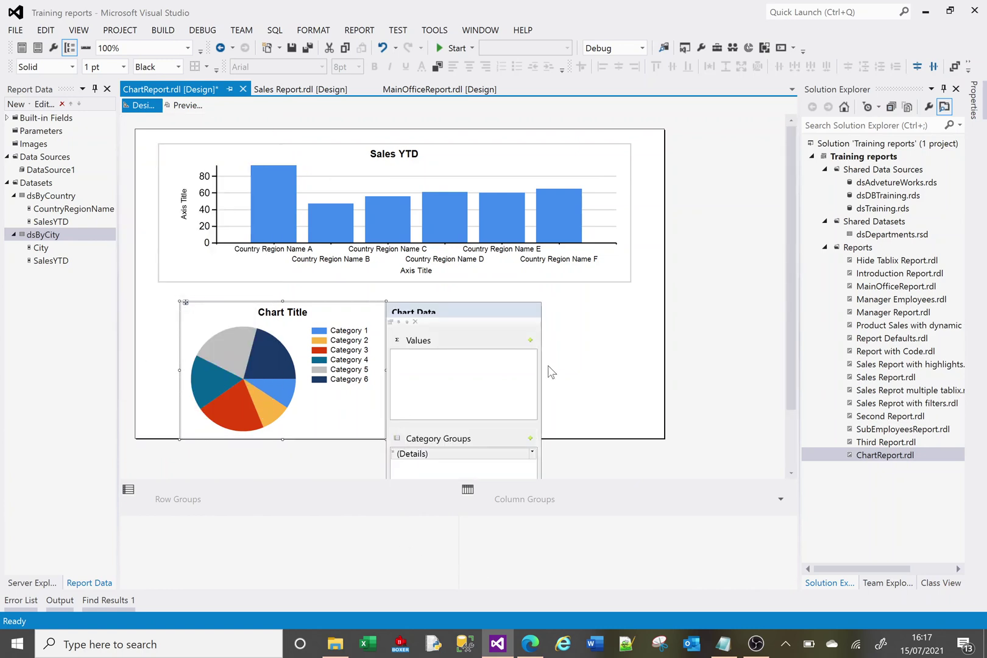
pyautogui.click(530, 342)
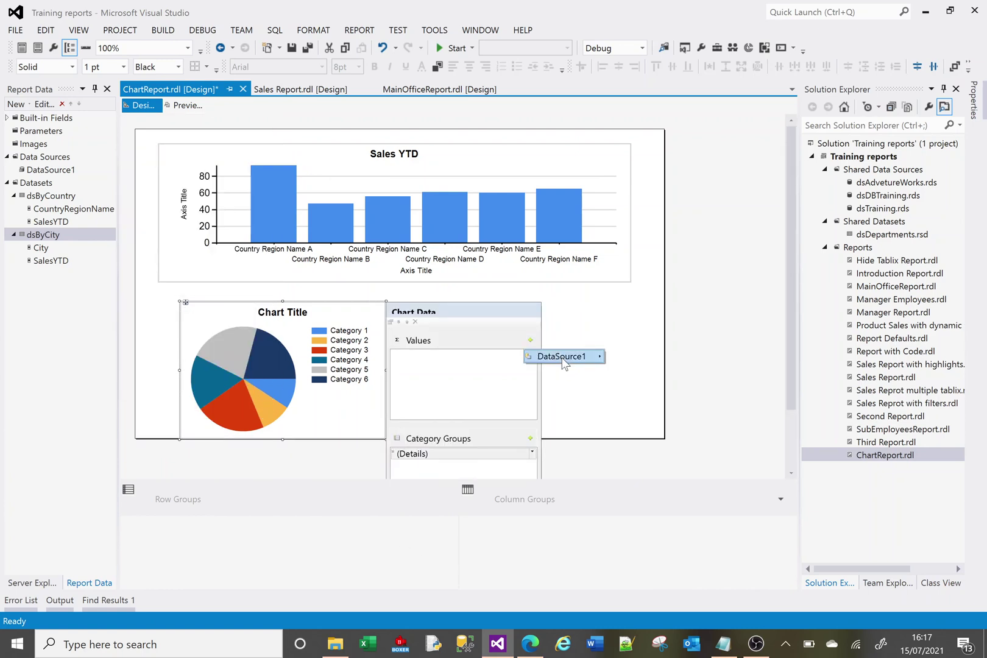
pyautogui.moveTo(566, 360)
pyautogui.moveTo(648, 368)
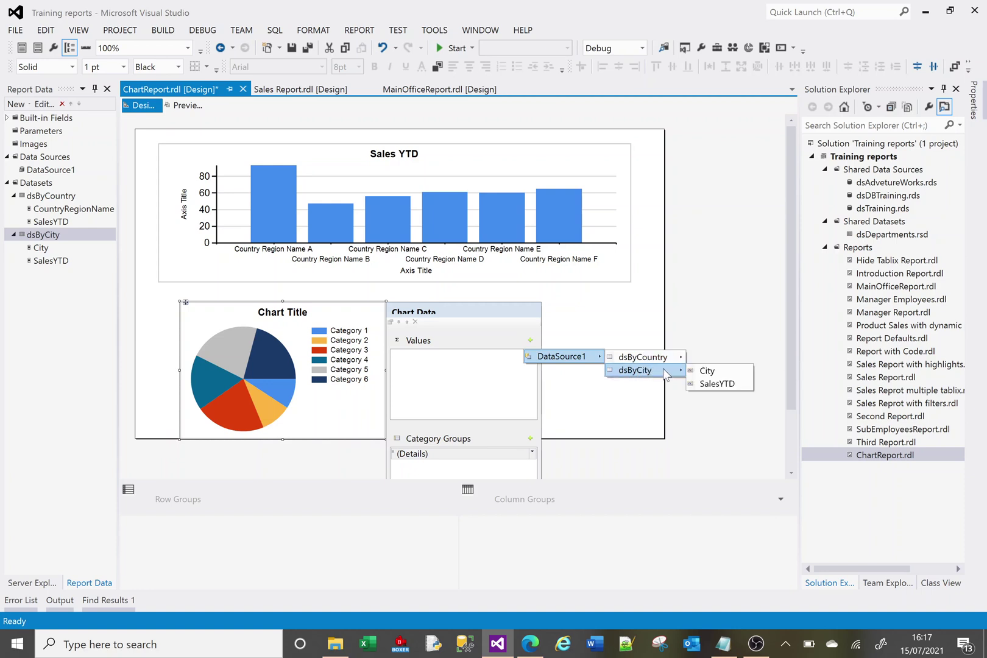
pyautogui.click(717, 384)
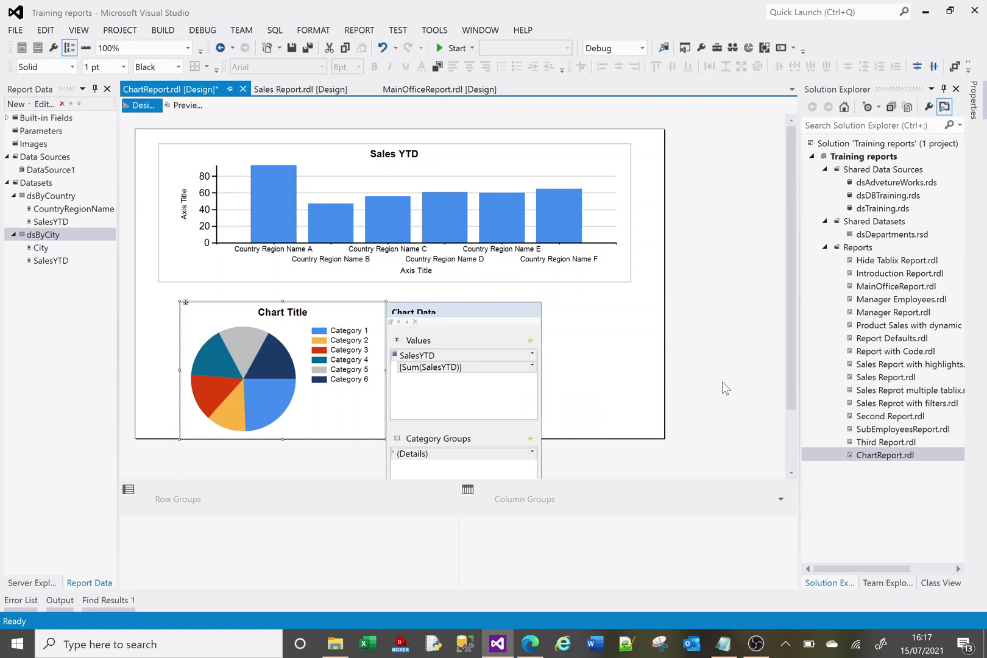
pyautogui.click(534, 452)
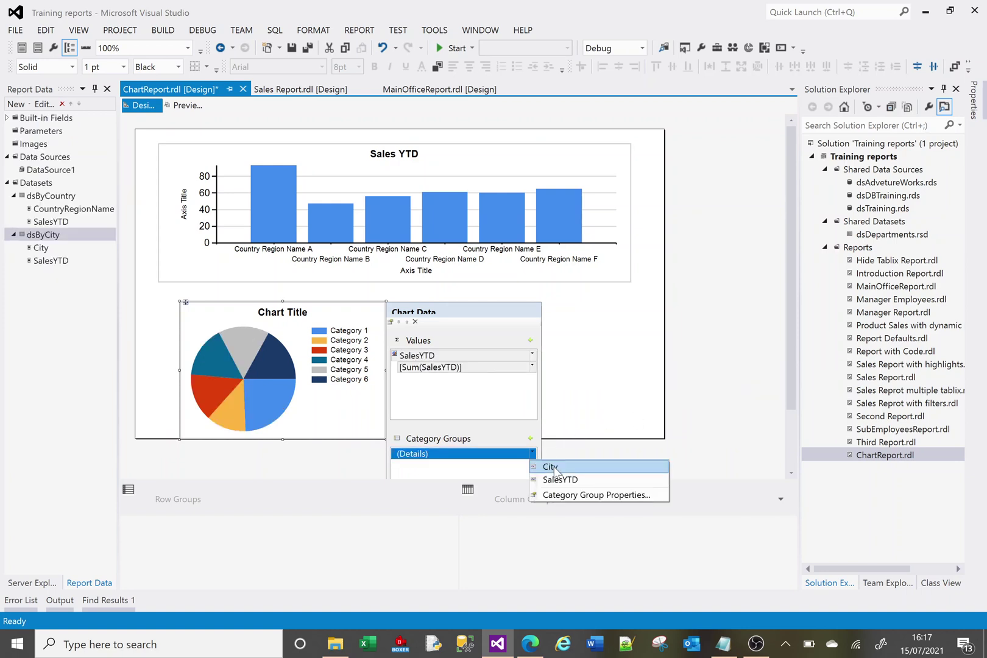
pyautogui.click(551, 467)
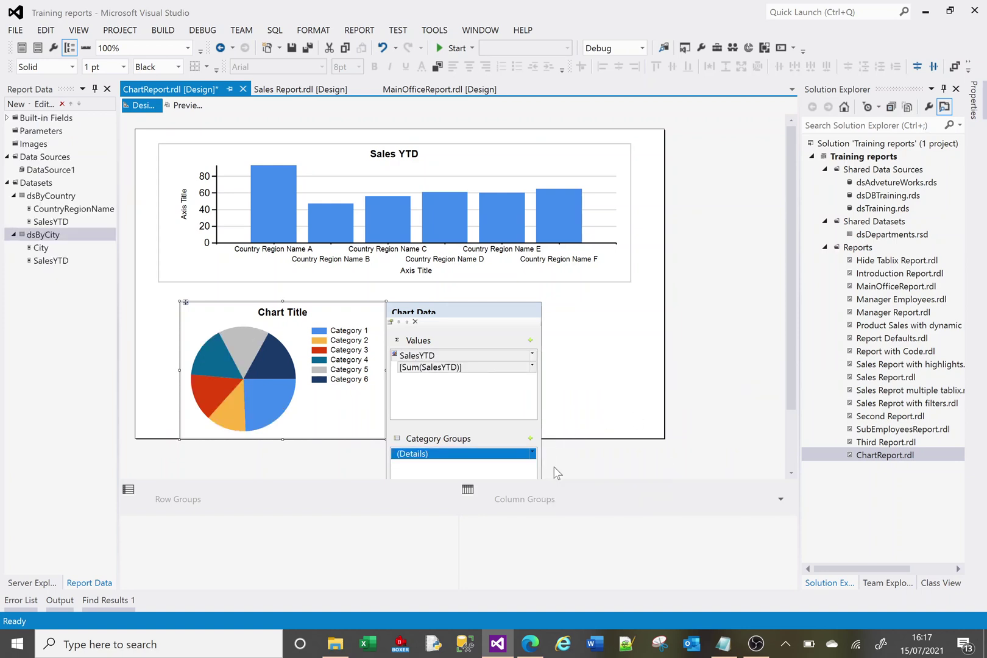
# Step: Drag the pie chart's corner down and right to enlarge it, previewing before and after
pyautogui.click(586, 378)
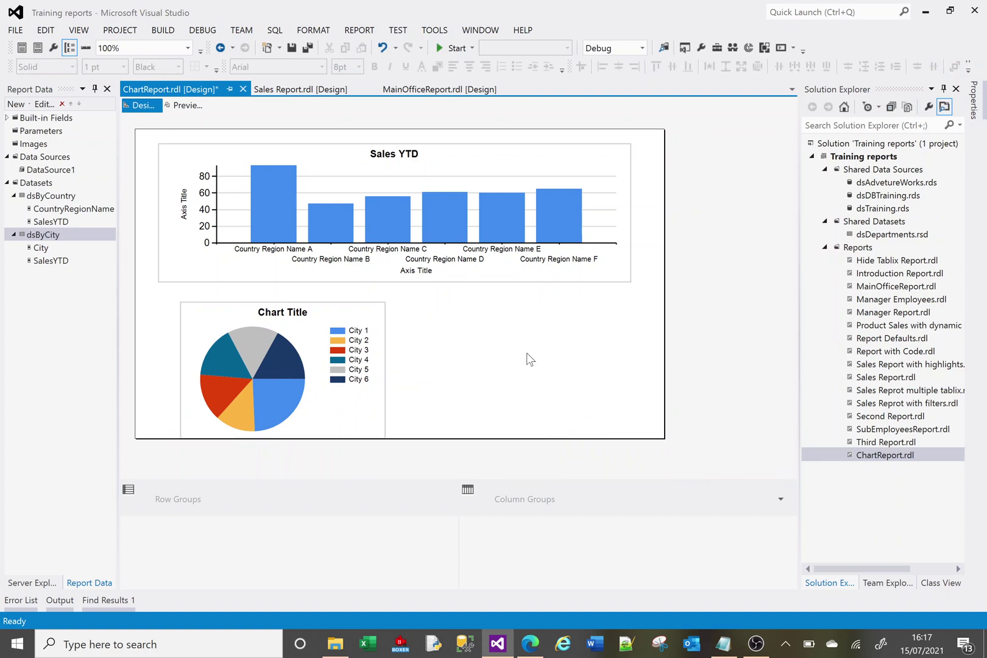
pyautogui.click(183, 106)
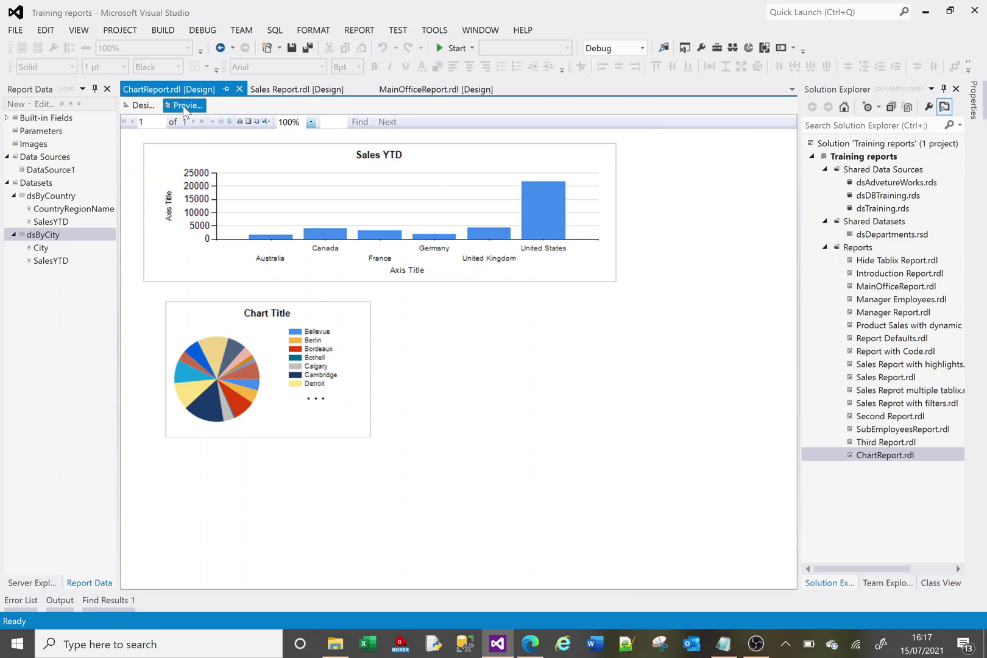
pyautogui.click(140, 105)
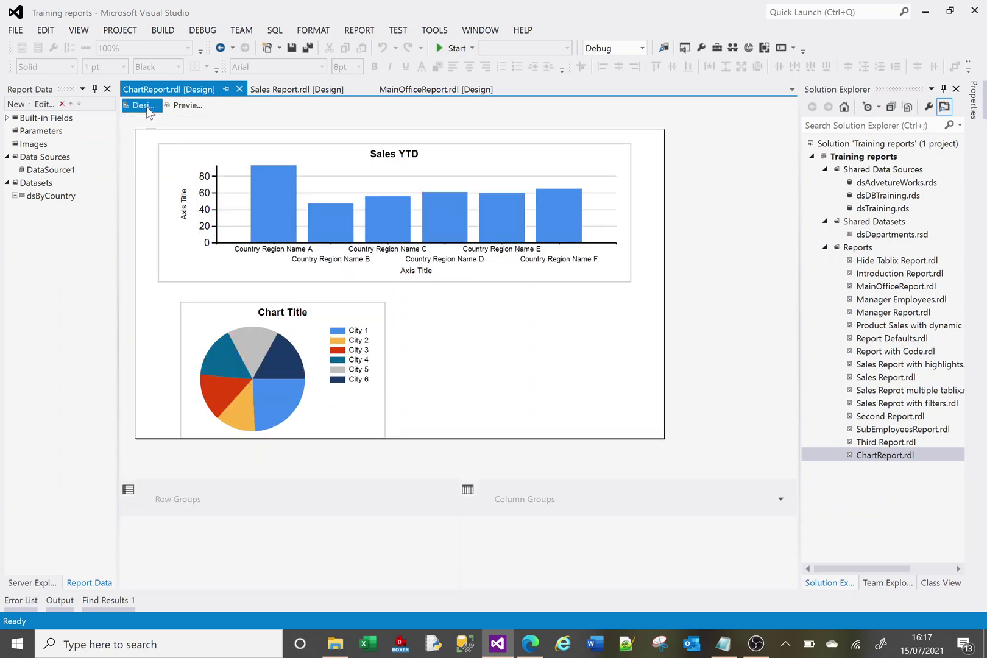
pyautogui.click(346, 413)
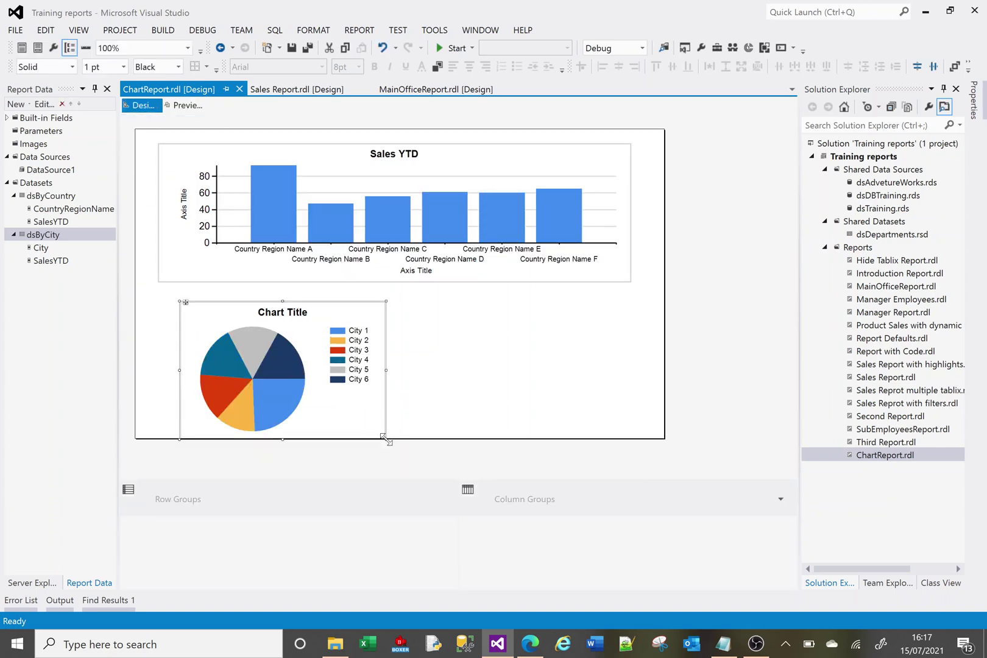
pyautogui.moveTo(385, 437); pyautogui.dragTo(612, 565)
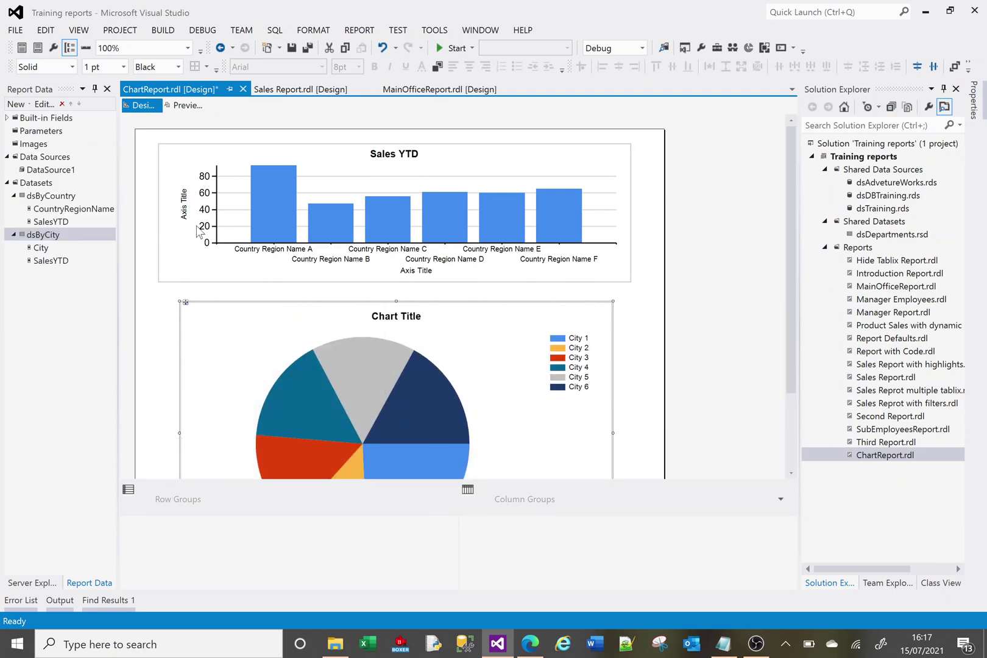
pyautogui.click(185, 106)
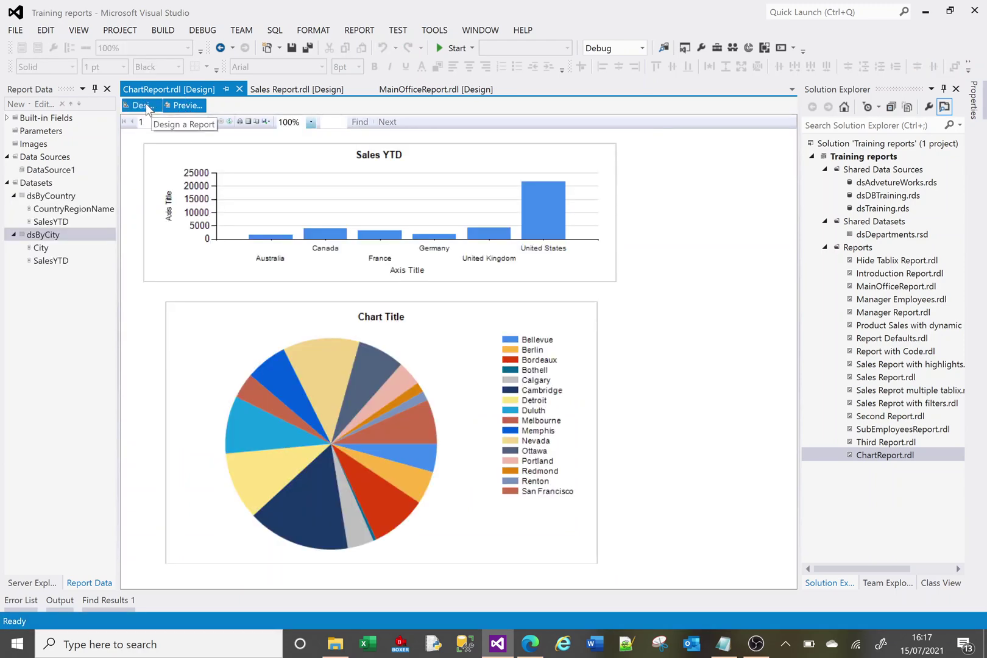
pyautogui.click(146, 105)
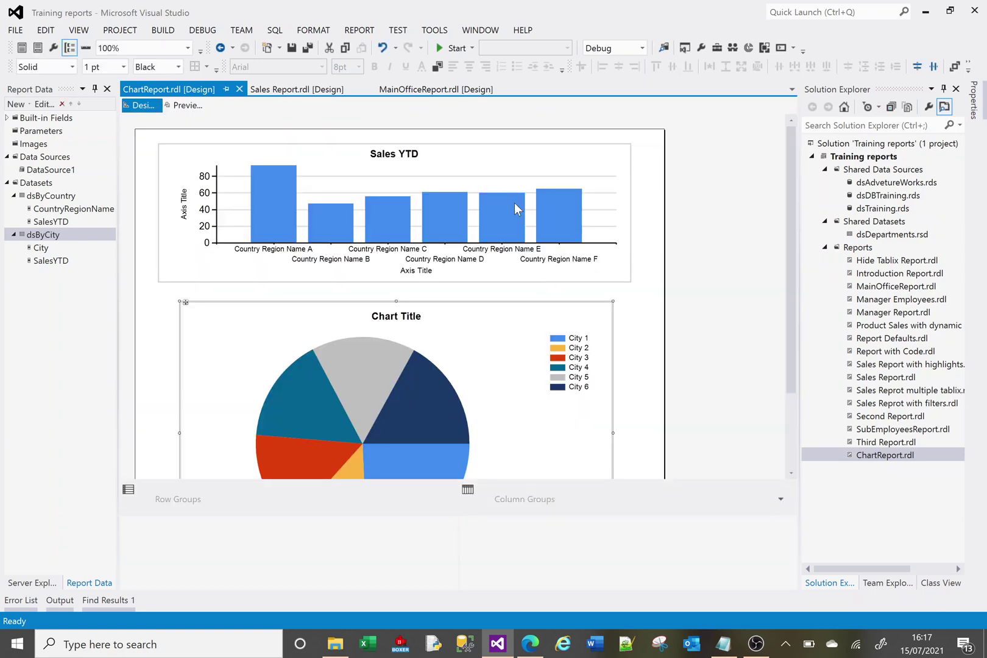
# Step: Delete the pie chart's legend and preview the report without it
pyautogui.click(570, 357)
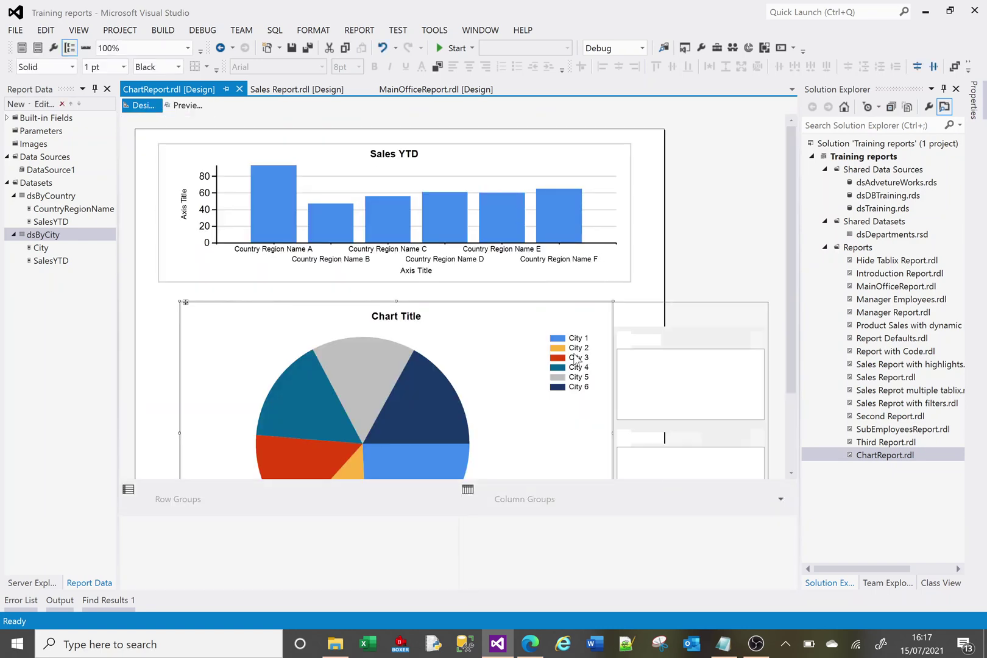
pyautogui.rightClick(575, 357)
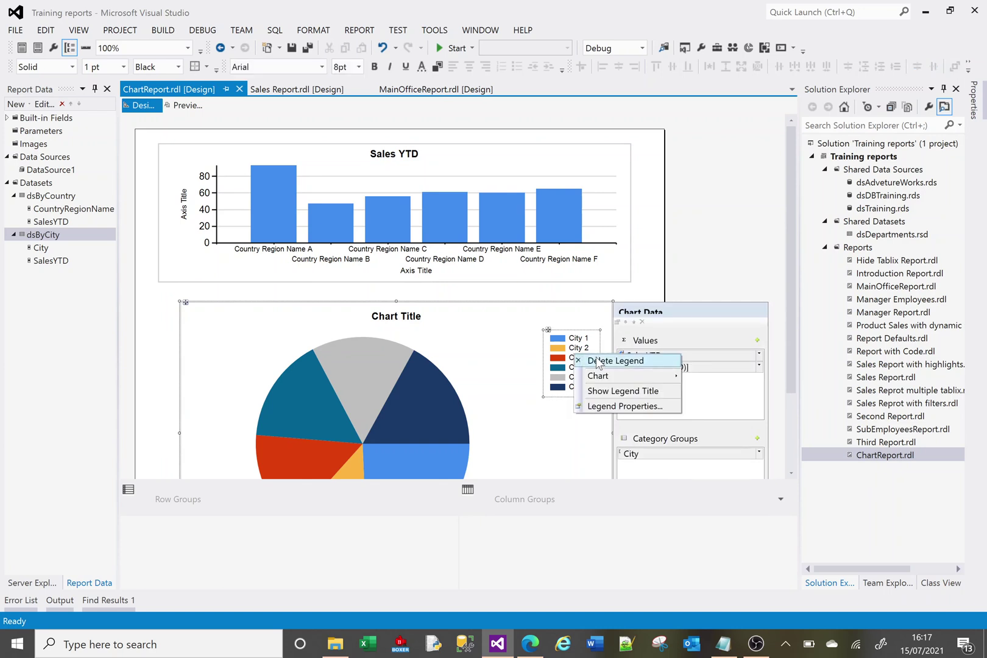
pyautogui.click(600, 361)
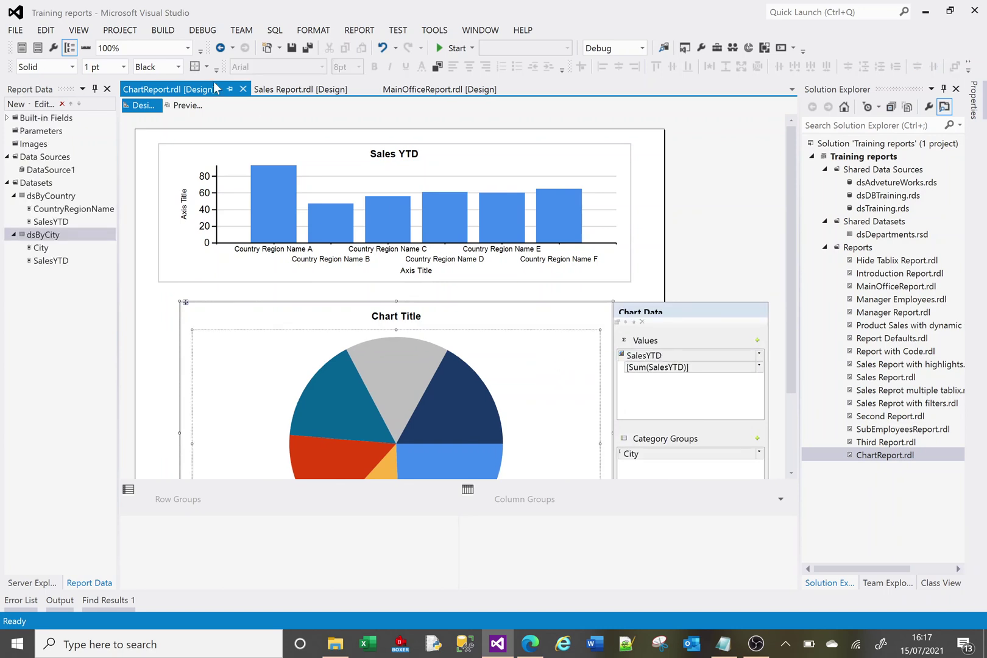
pyautogui.click(197, 105)
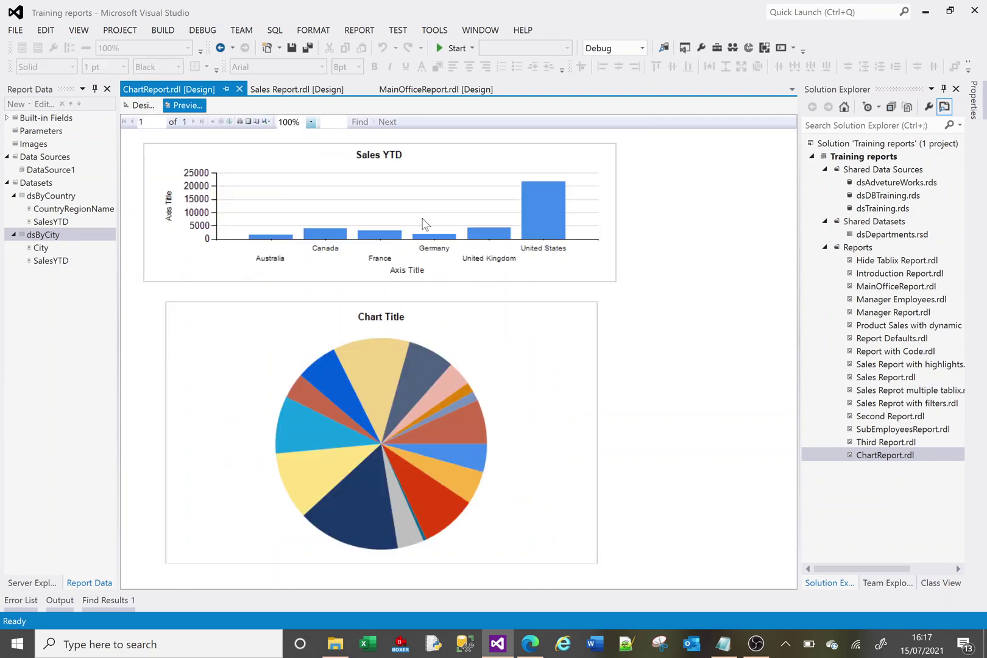
pyautogui.click(136, 103)
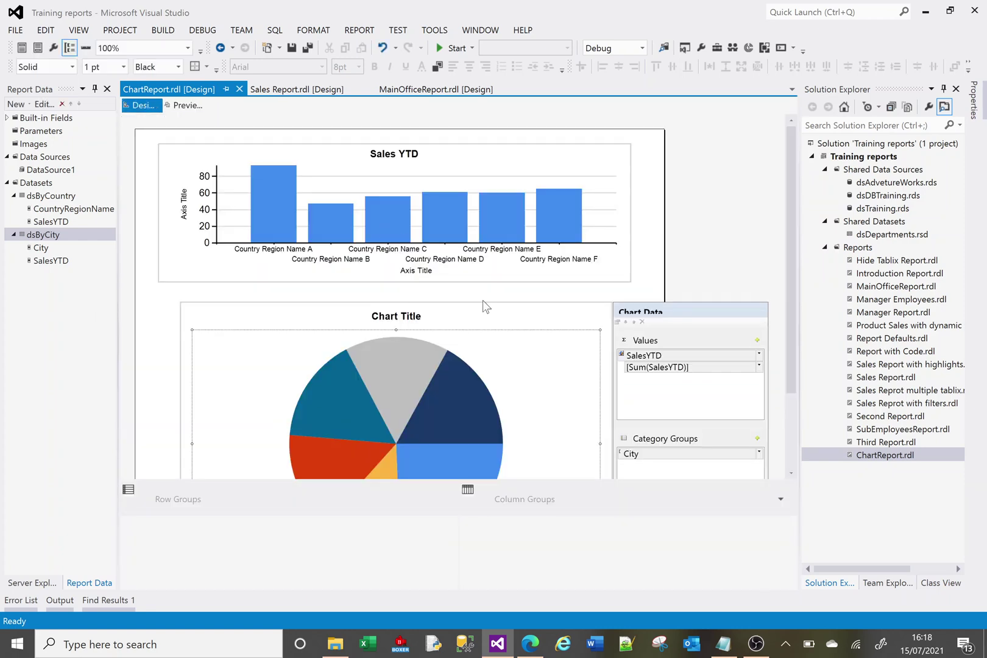
# Step: Add a new legend to the whole pie chart so it lists the cities
pyautogui.click(473, 321)
pyautogui.click(525, 340)
pyautogui.rightClick(242, 372)
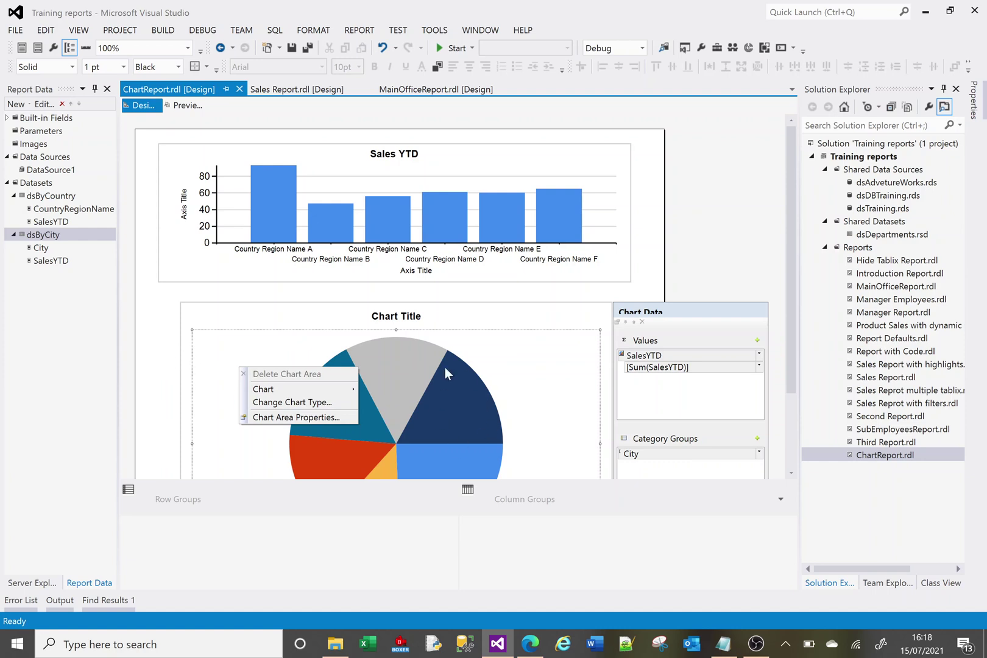
pyautogui.click(185, 359)
pyautogui.click(185, 360)
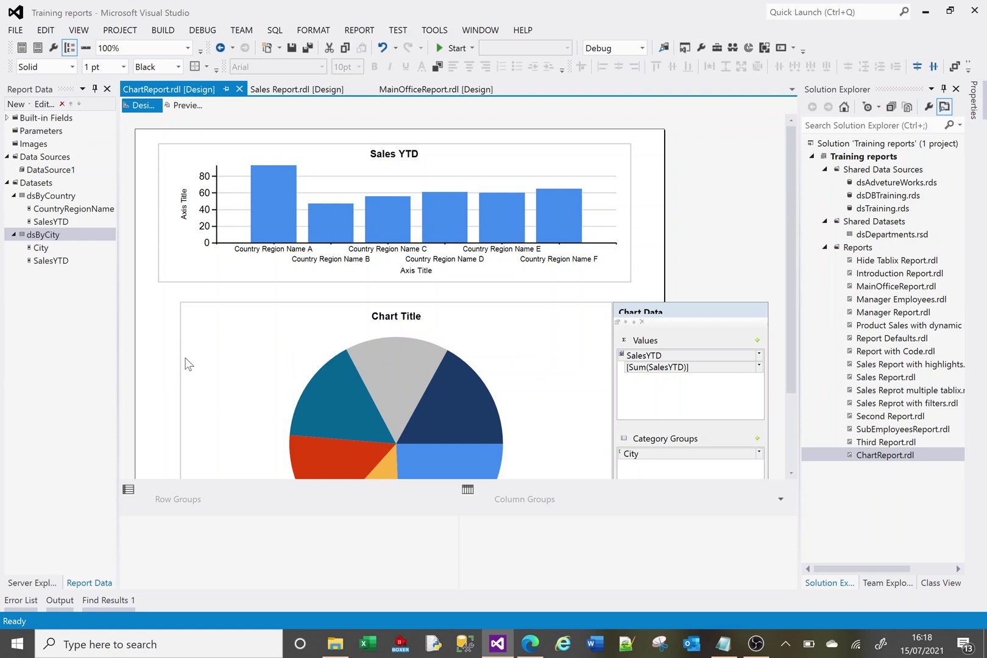
pyautogui.rightClick(188, 364)
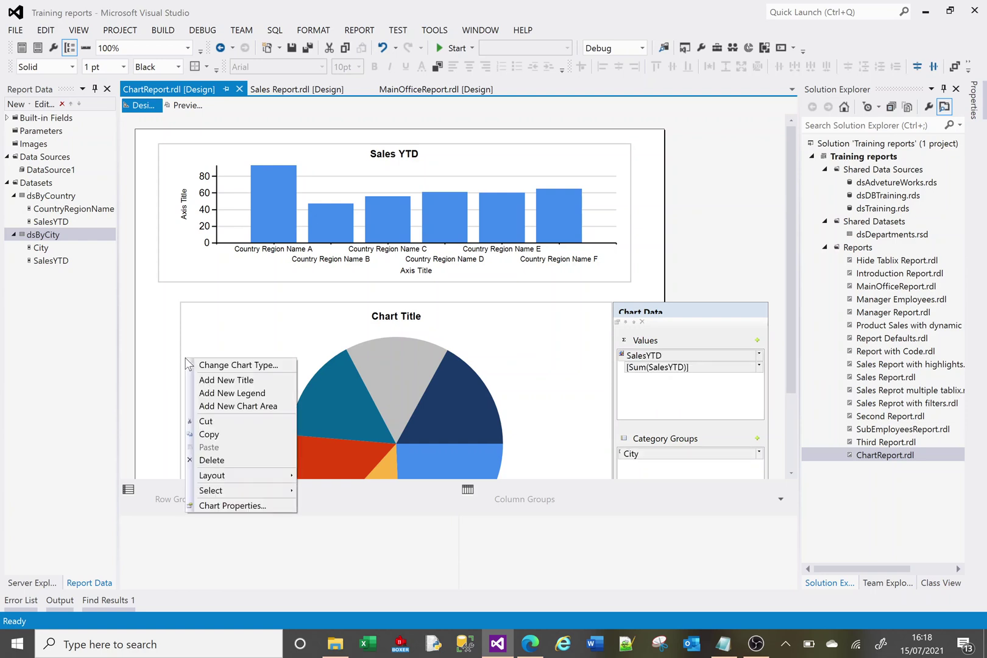
pyautogui.click(232, 393)
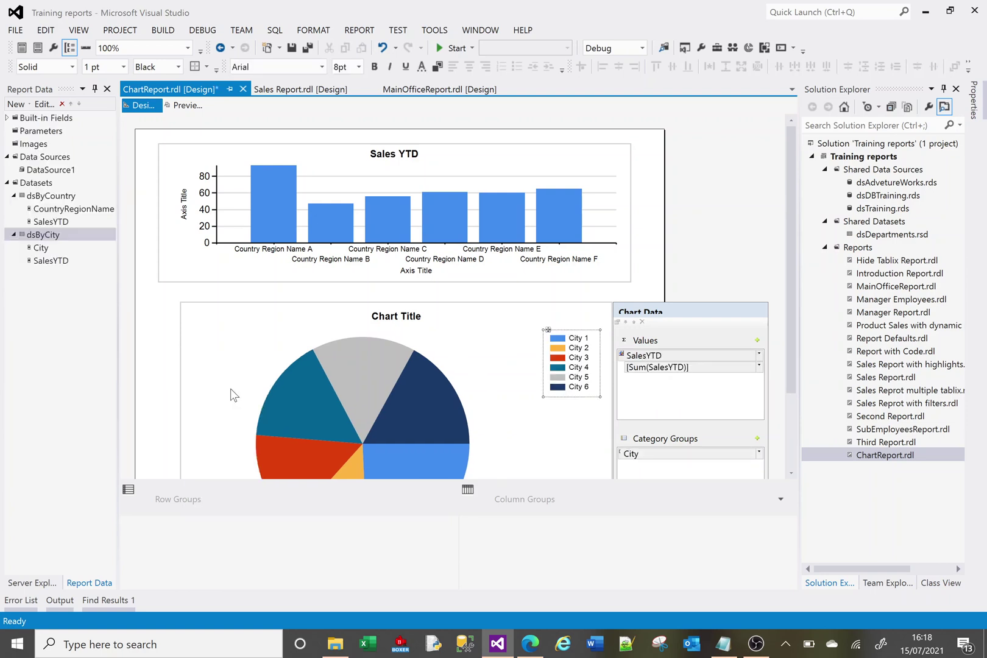
pyautogui.click(591, 405)
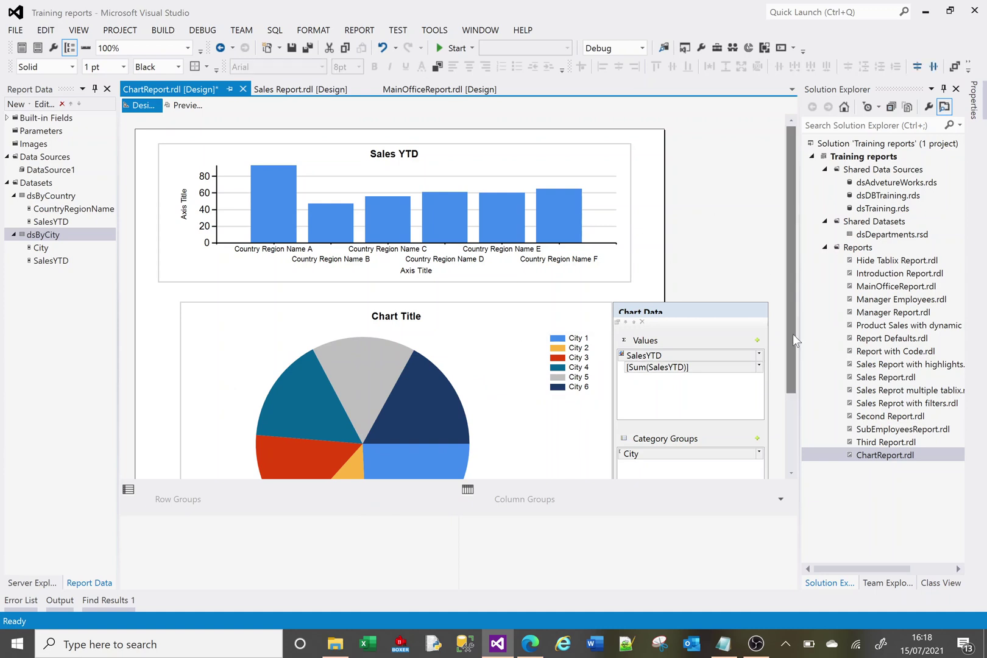
pyautogui.moveTo(792, 334); pyautogui.dragTo(794, 463)
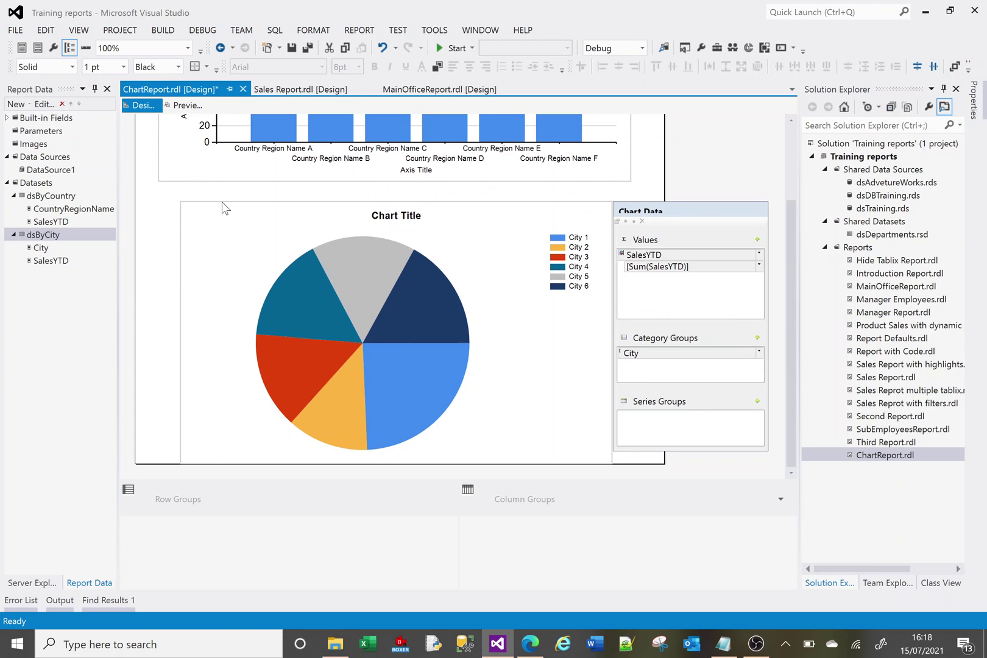
pyautogui.click(182, 105)
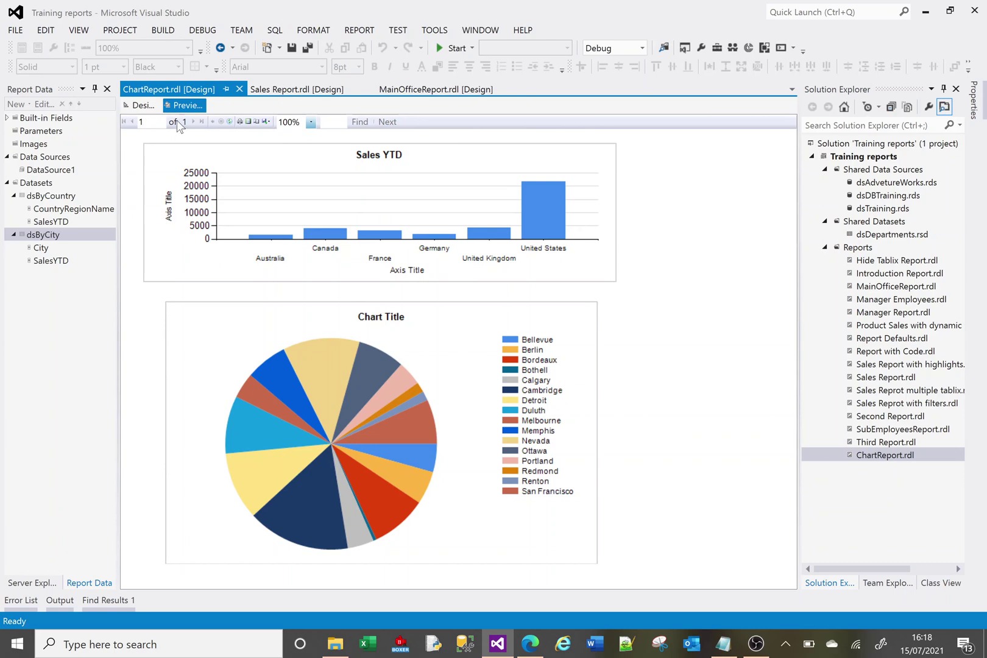
pyautogui.click(136, 106)
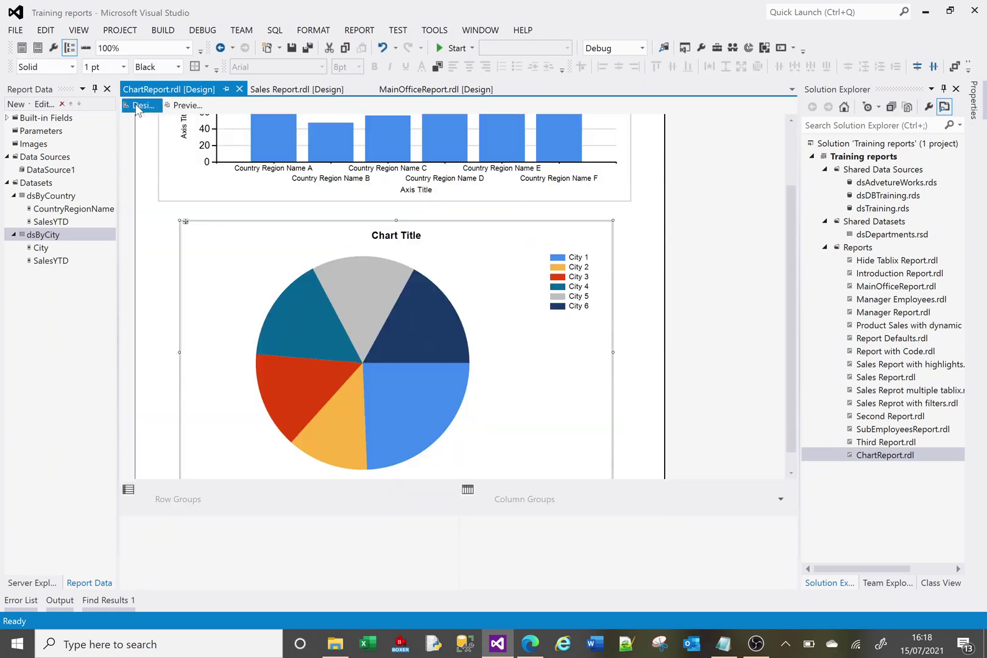
pyautogui.click(164, 280)
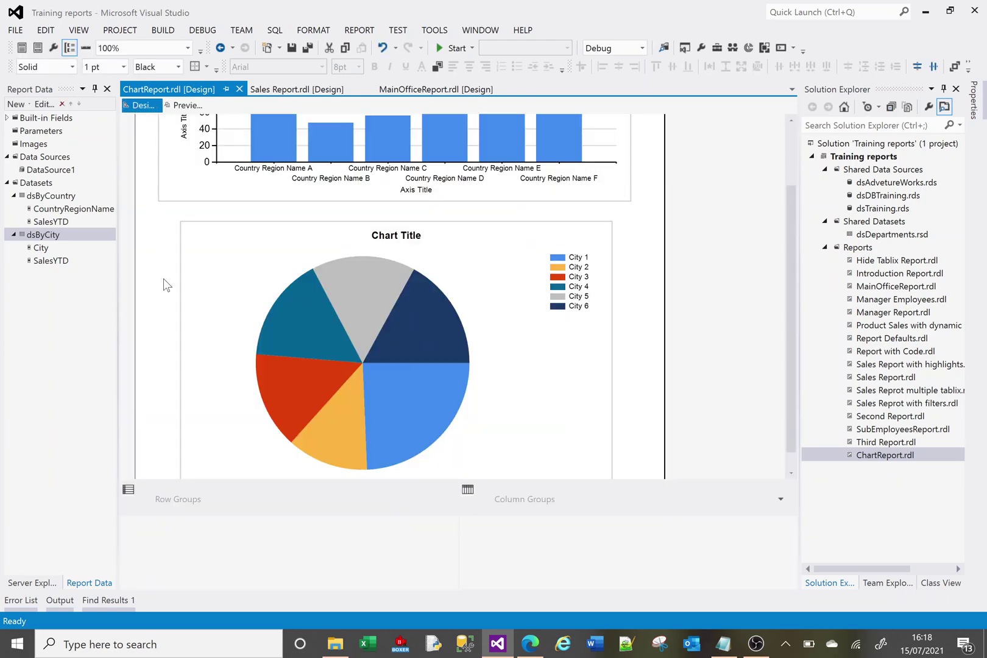